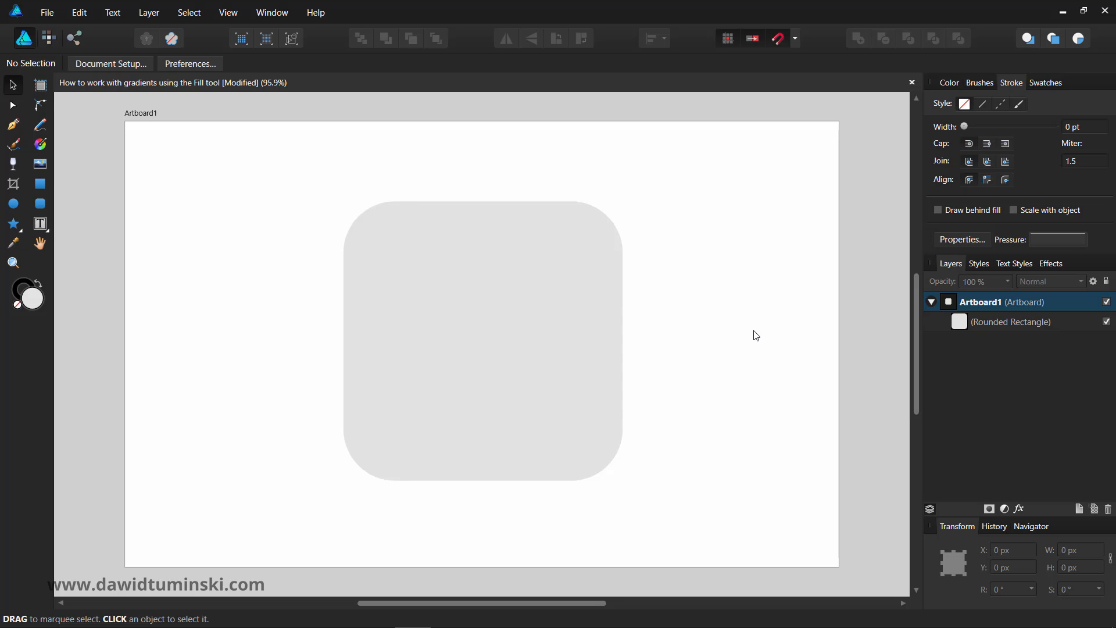
Select the rounded rectangle with the Fill tool, trying the Stroke context before returning to the Fill context.
click(542, 281)
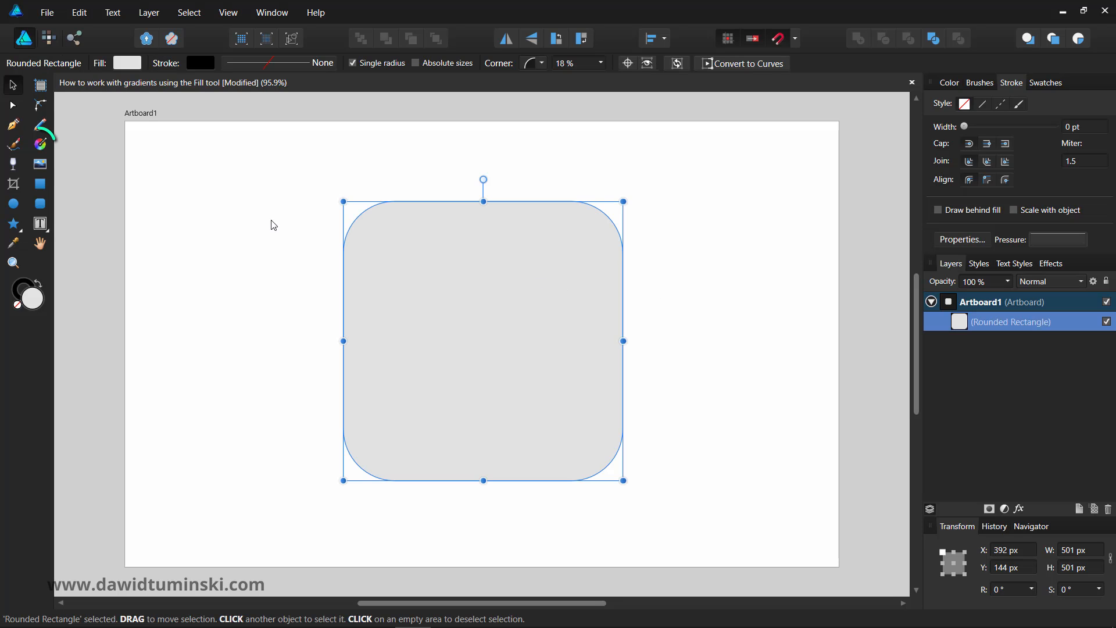
click(42, 148)
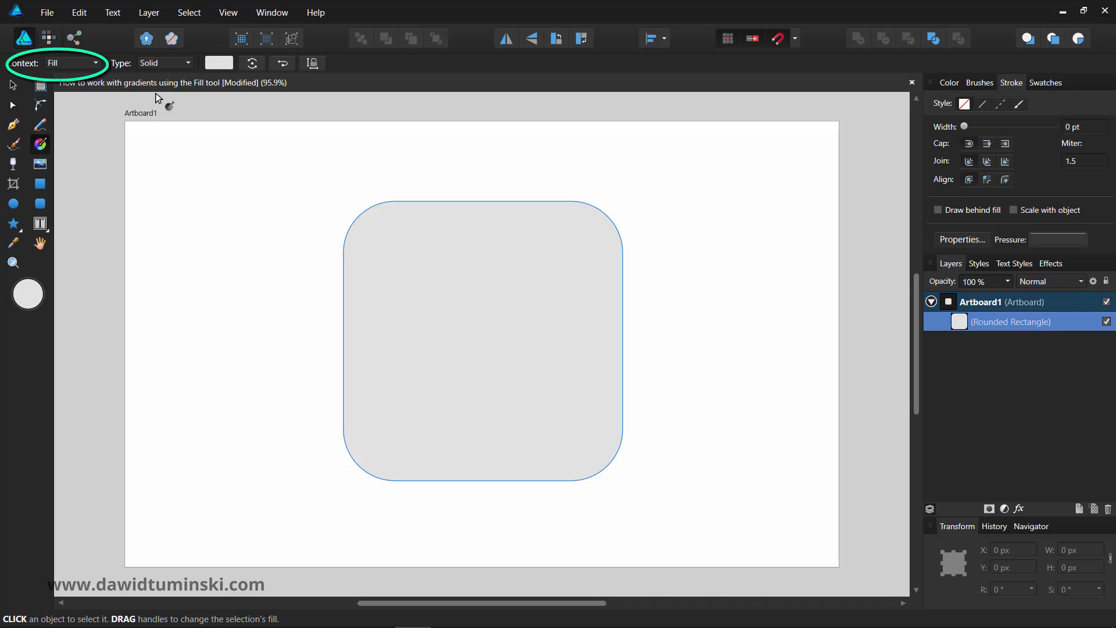
click(94, 63)
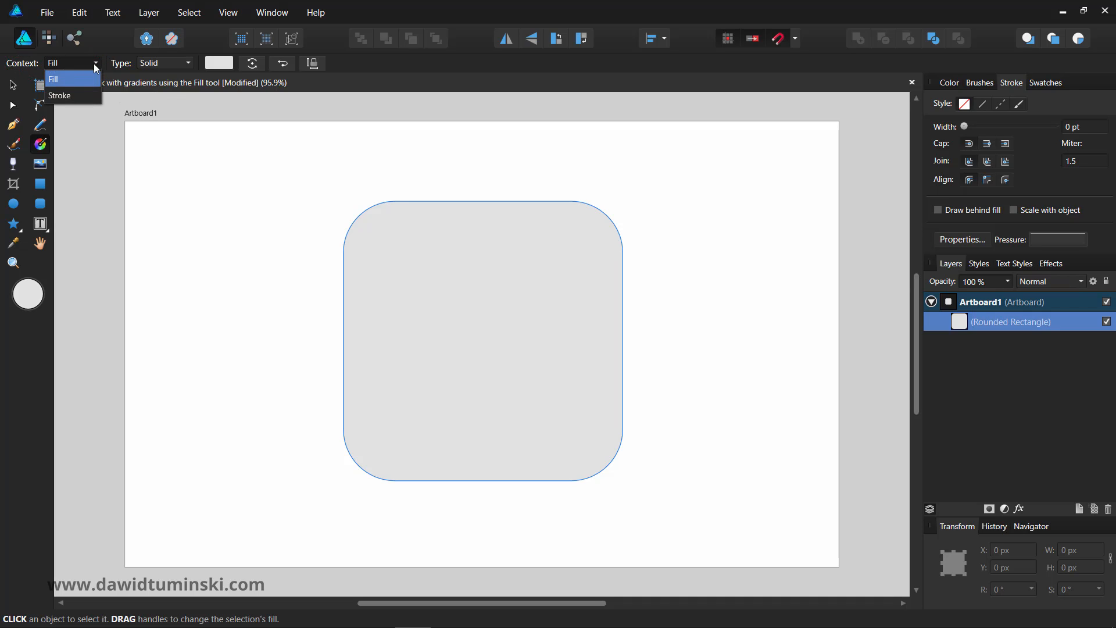
click(74, 95)
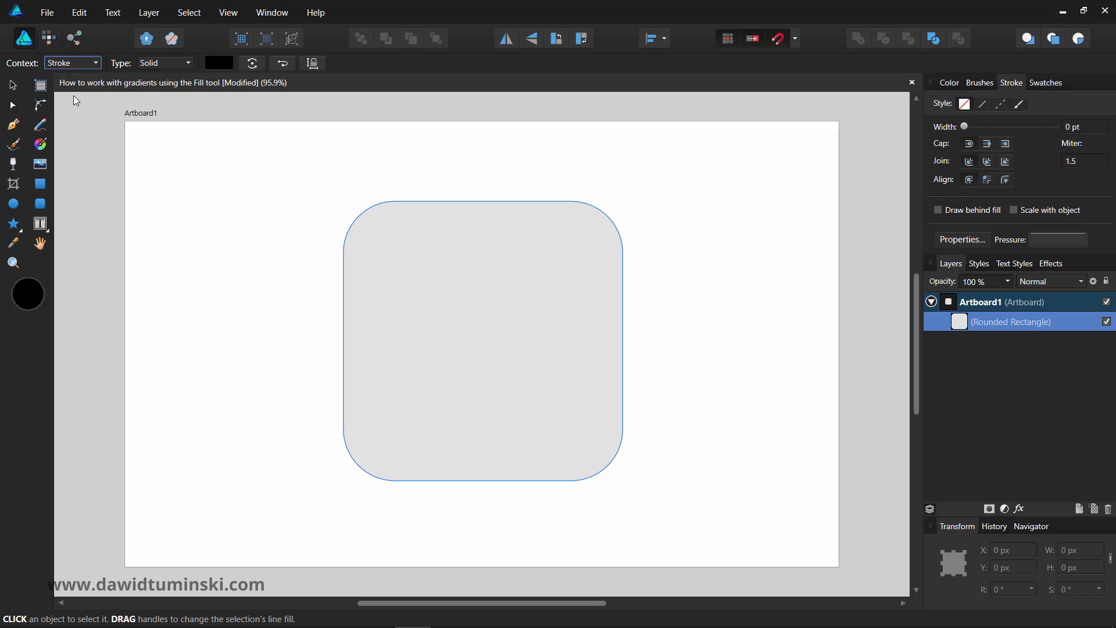
click(98, 65)
click(82, 80)
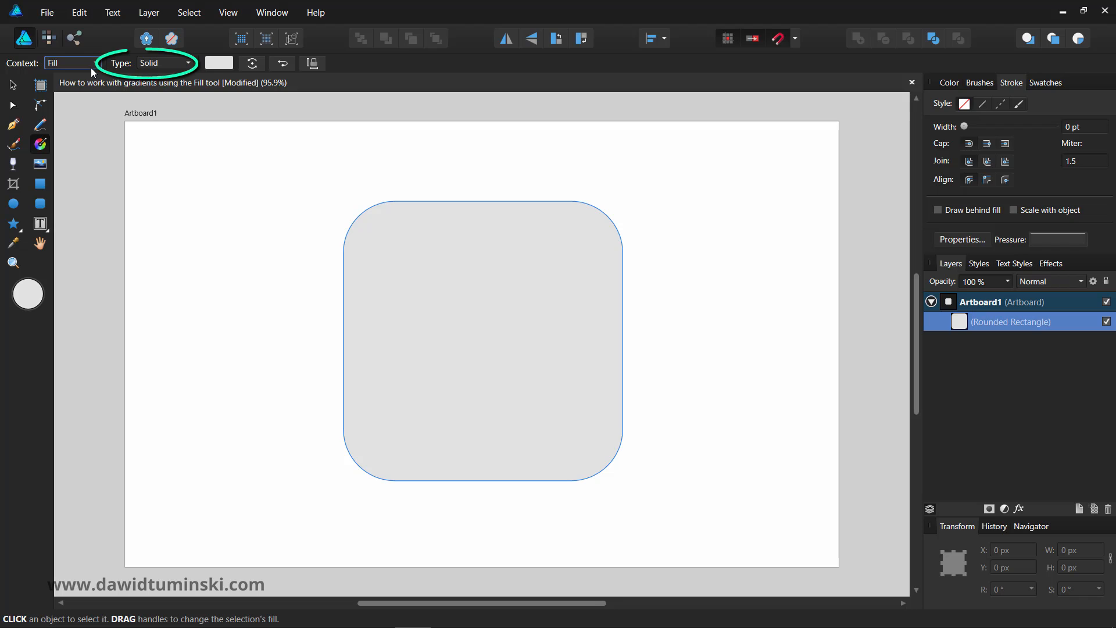
Remove the rounded rectangle's fill with type None, and give it a white Solid fill.
click(187, 63)
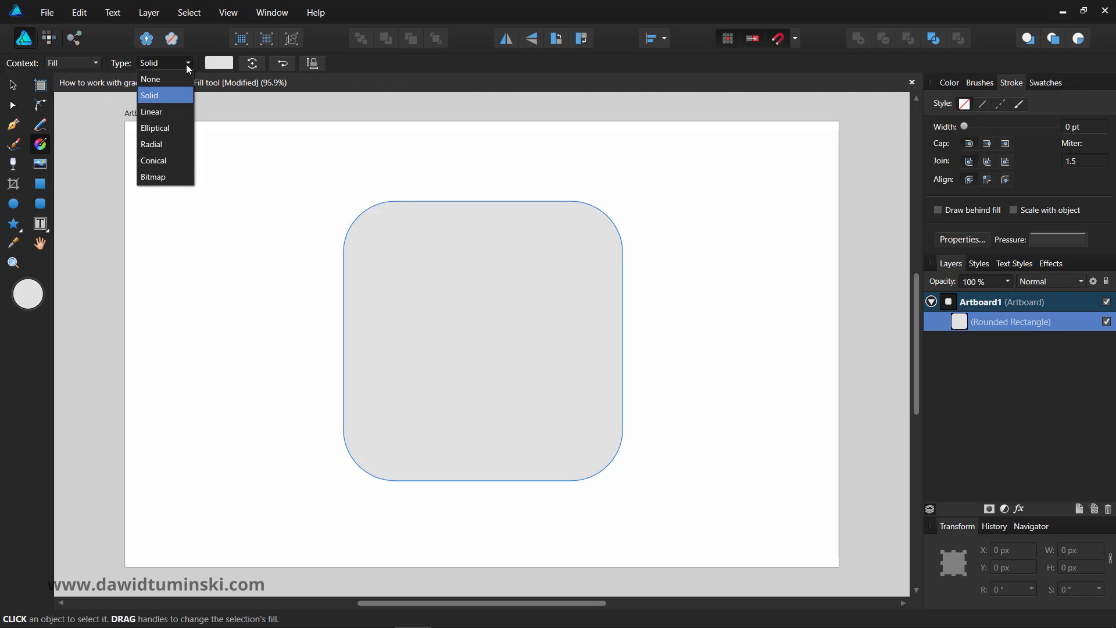
click(160, 78)
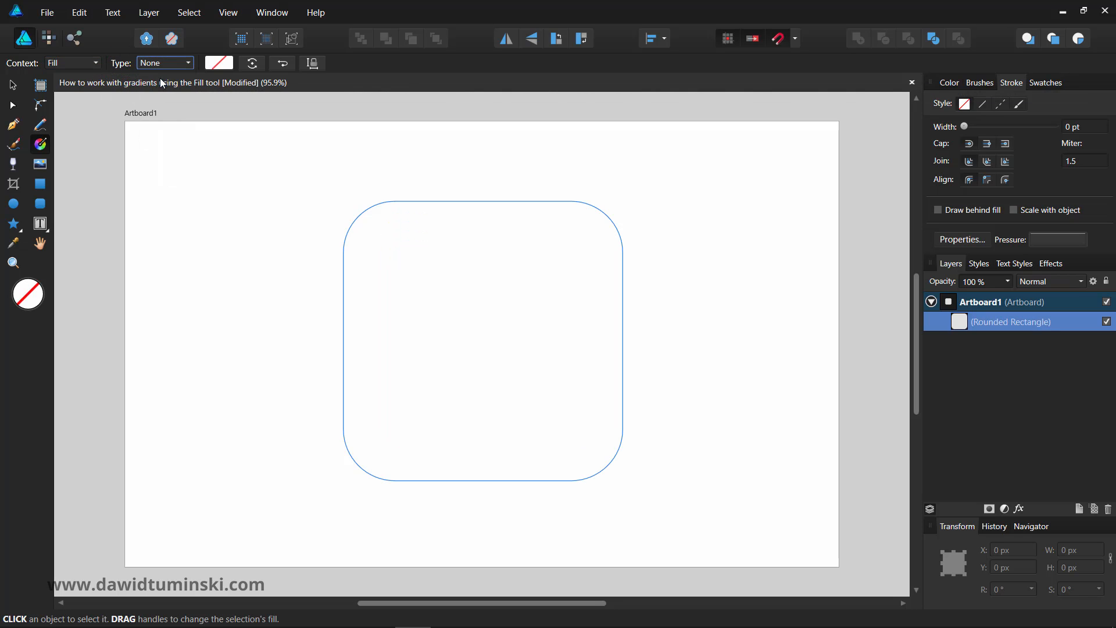
click(189, 65)
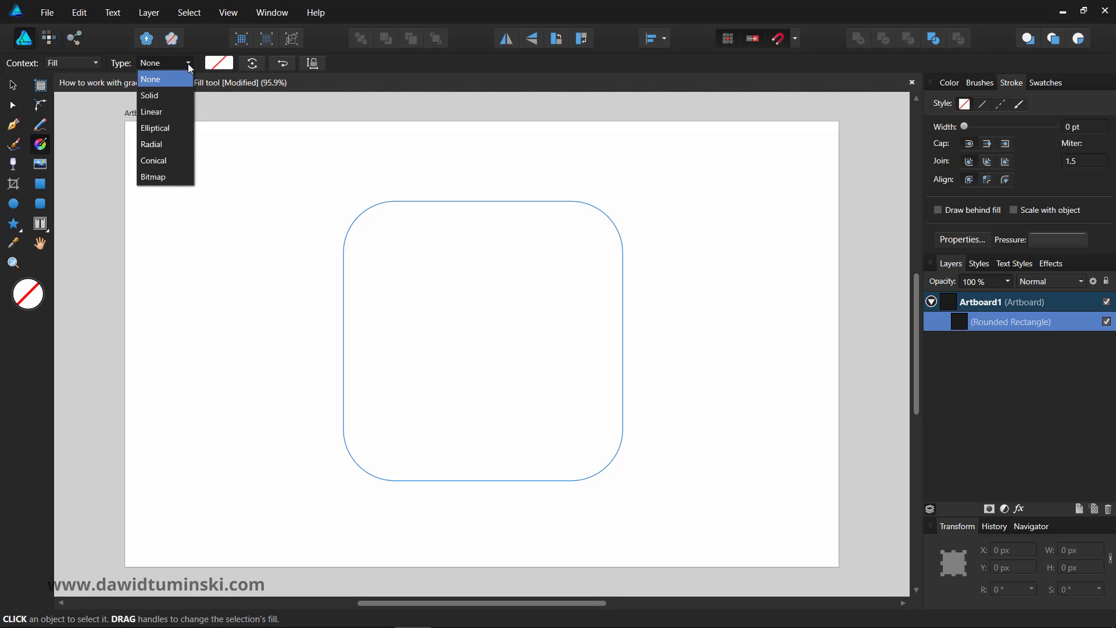
click(157, 96)
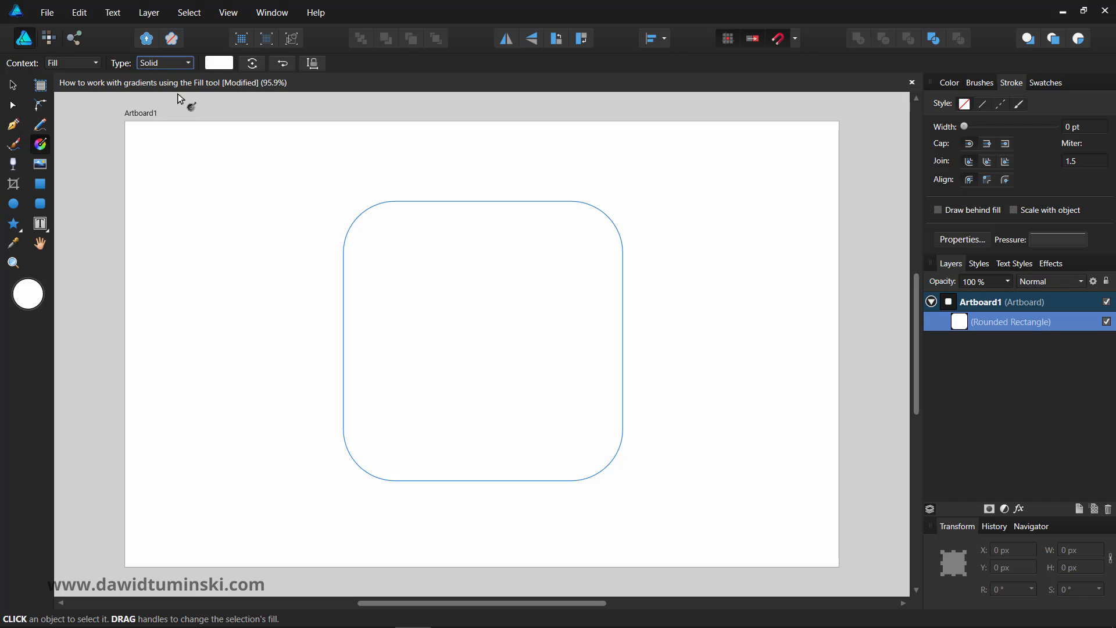
Apply the Linear, Radial and Elliptical gradient types to the rounded rectangle in turn, ending with Conical.
click(189, 64)
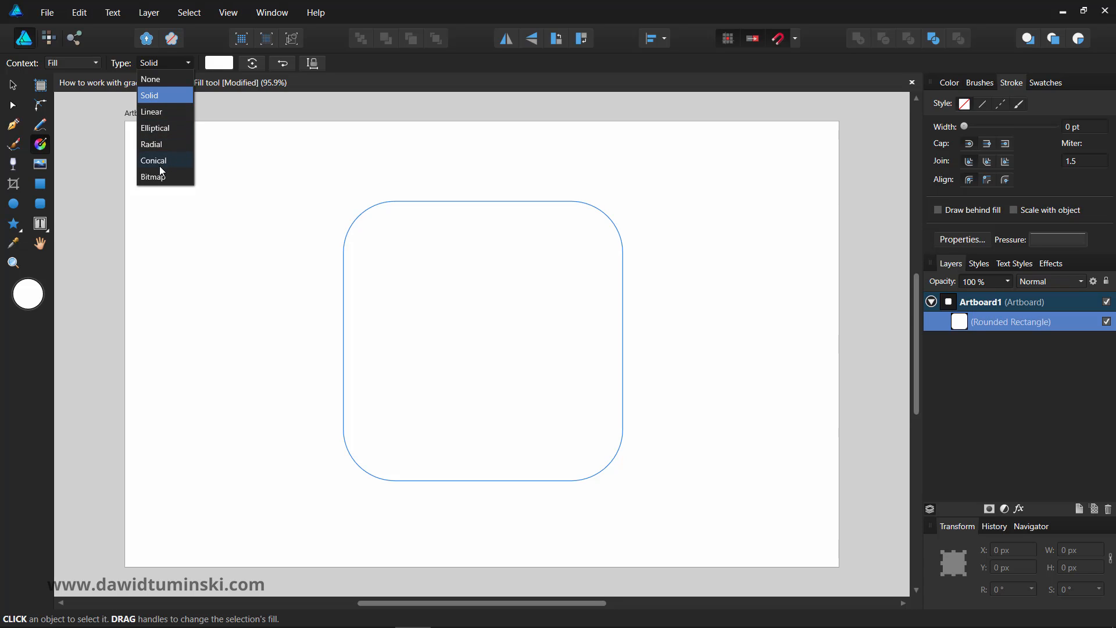
click(156, 111)
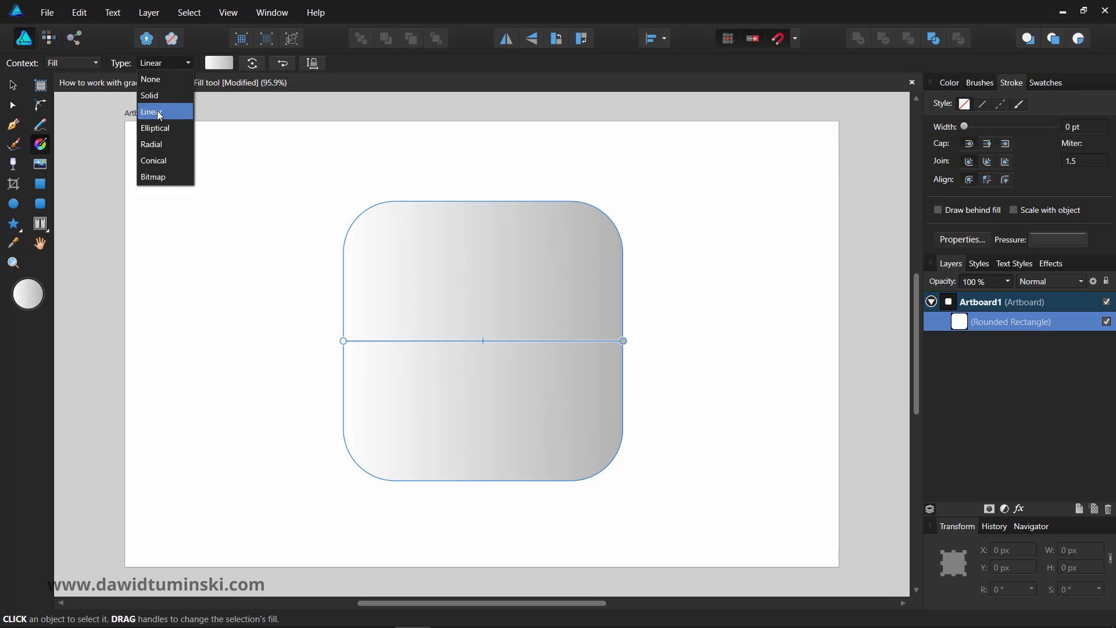
click(189, 67)
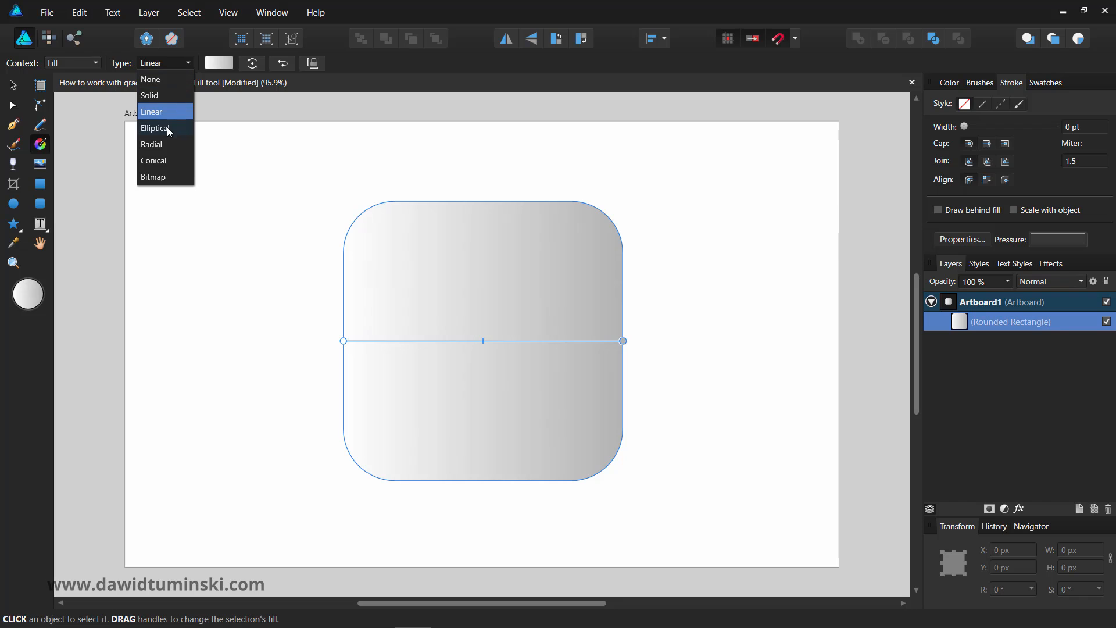
click(162, 143)
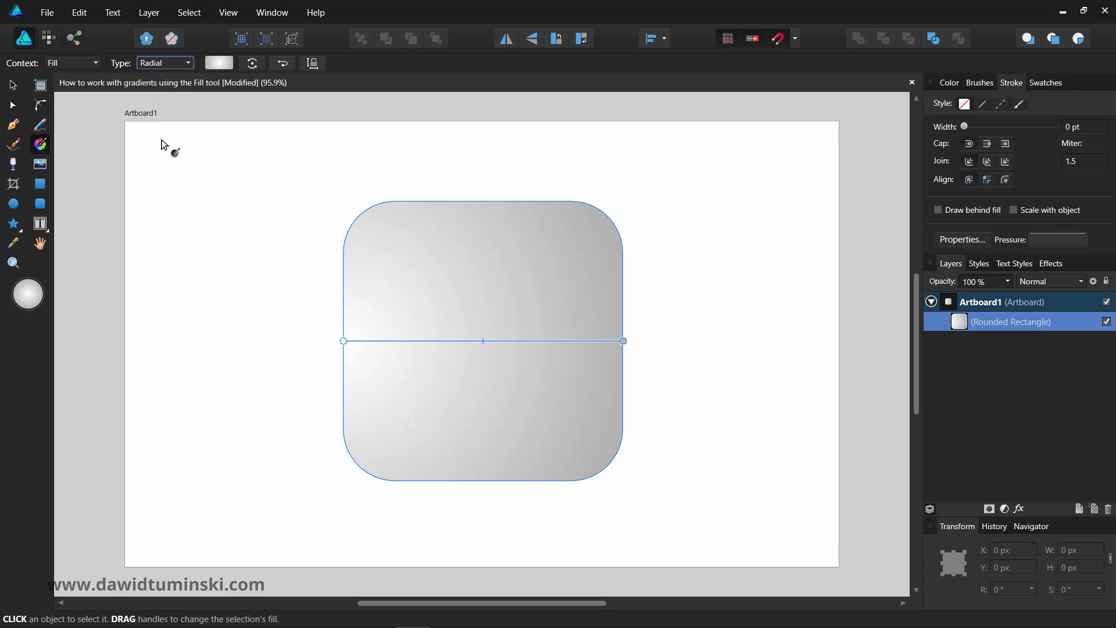
click(189, 65)
click(168, 129)
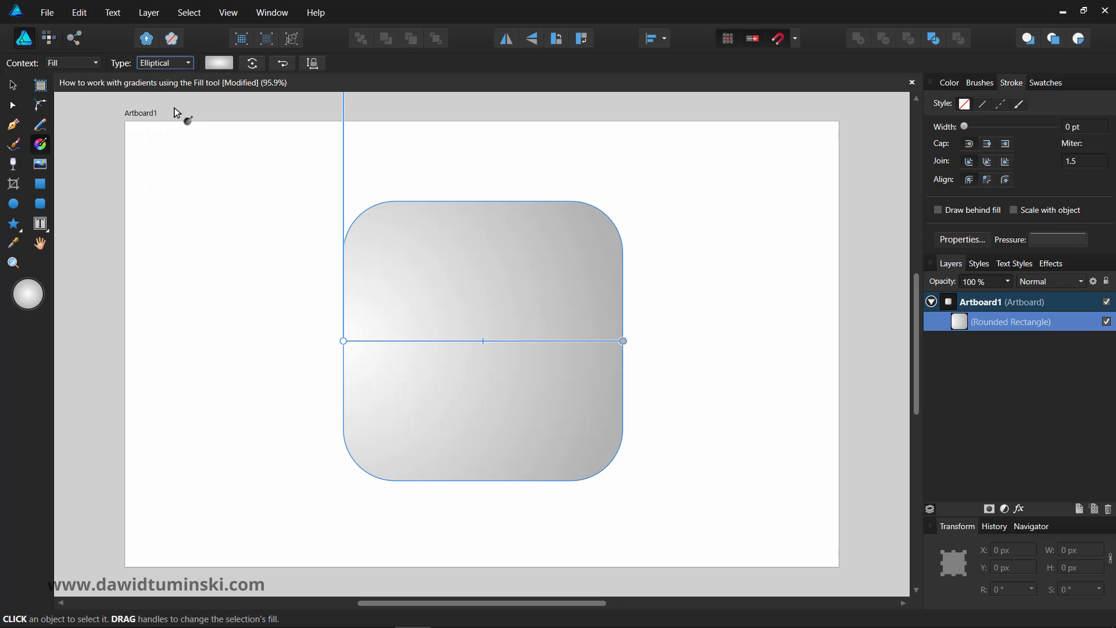
click(184, 68)
click(163, 158)
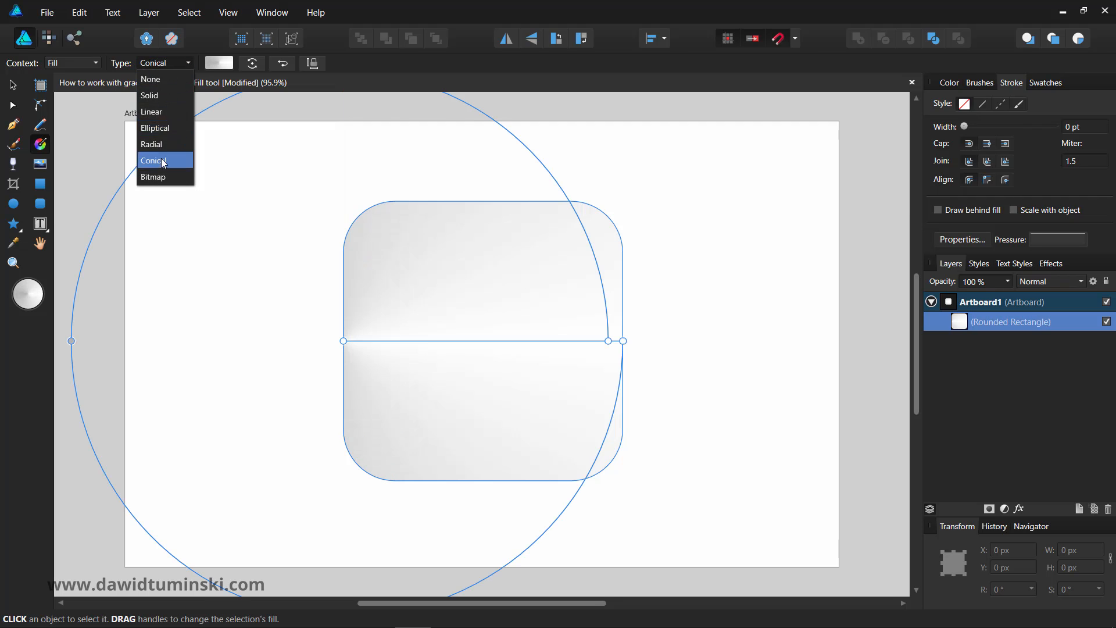
click(190, 62)
click(162, 179)
key(ctrl+o)
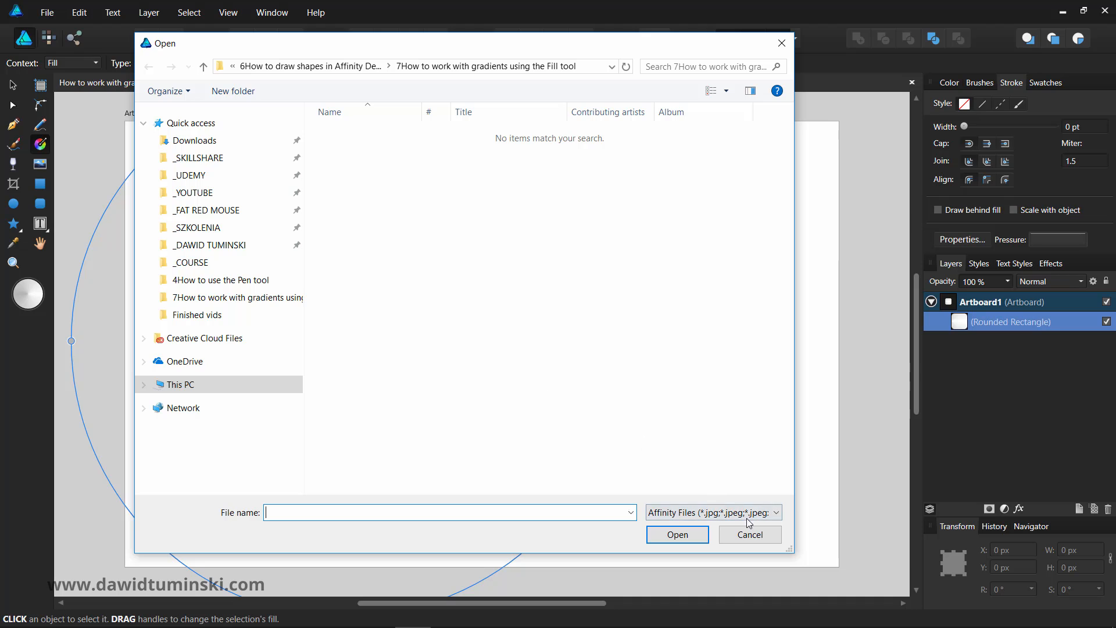
click(734, 534)
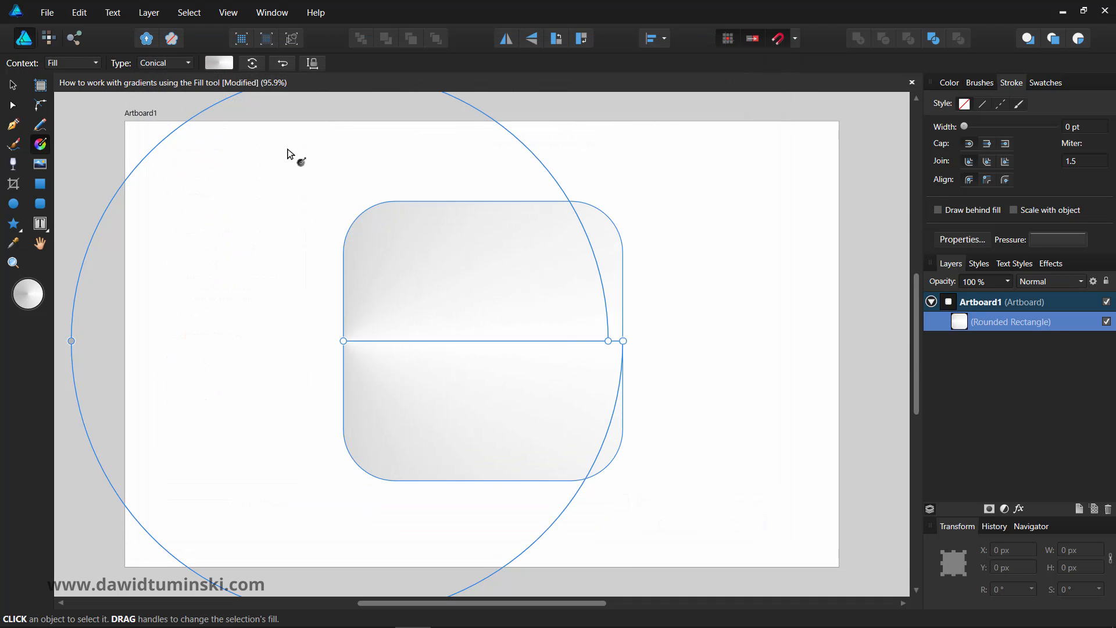
Open the gradient settings of the rectangle's fill and shift the middle colour stop to 49 %.
click(216, 65)
click(216, 90)
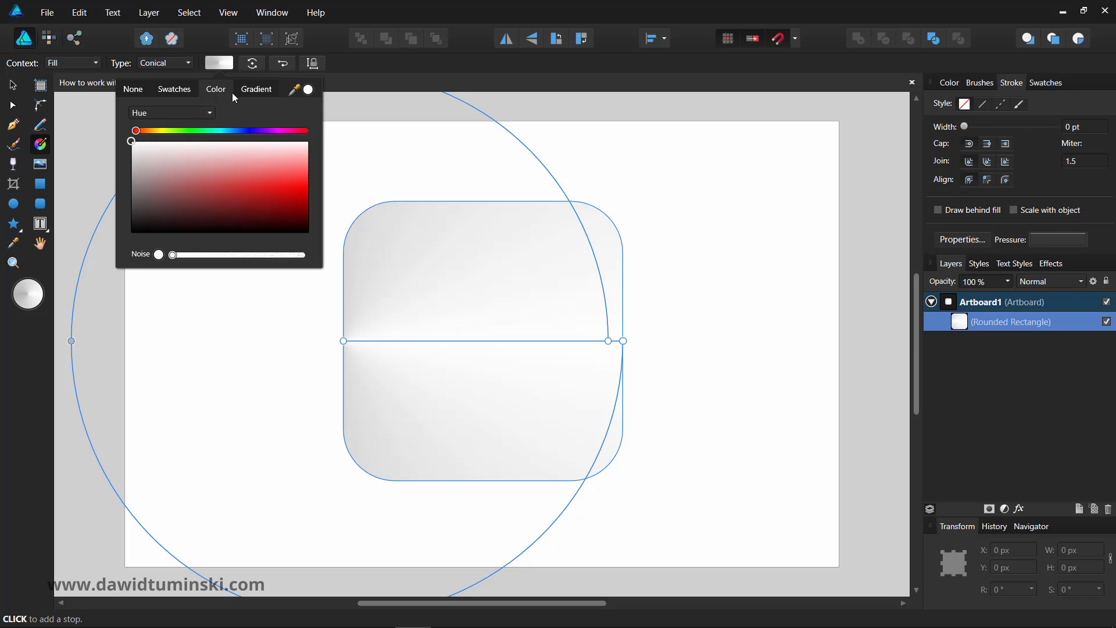
click(256, 90)
click(217, 90)
click(256, 90)
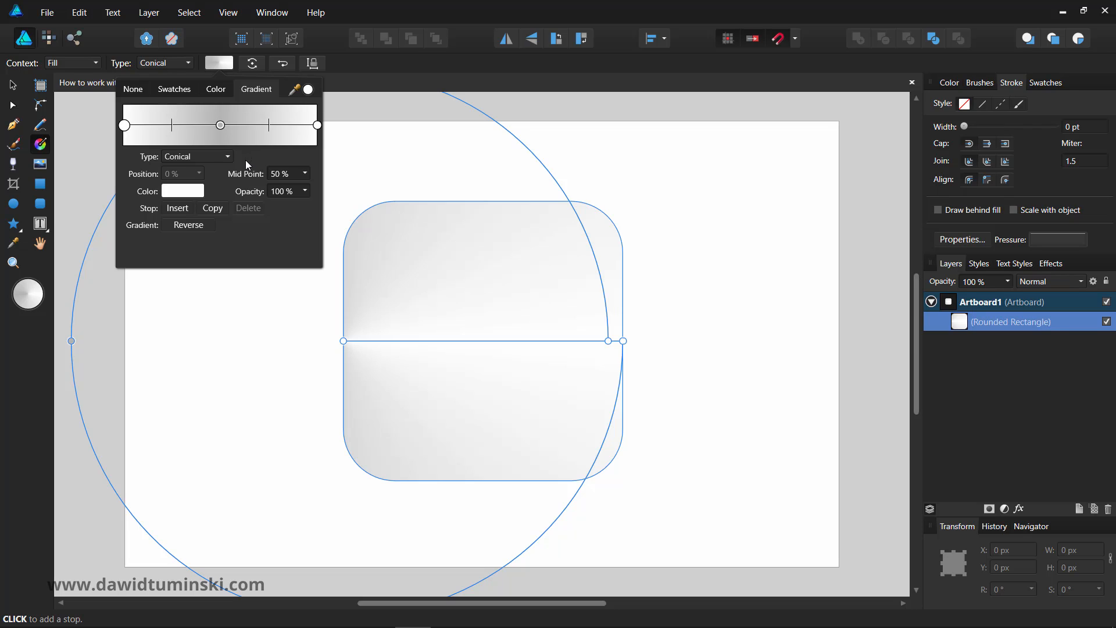
mouse_move(268, 129)
mouse_down()
mouse_move(278, 129)
mouse_move(187, 128)
mouse_move(245, 138)
mouse_move(233, 150)
mouse_up()
key(ctrl+z)
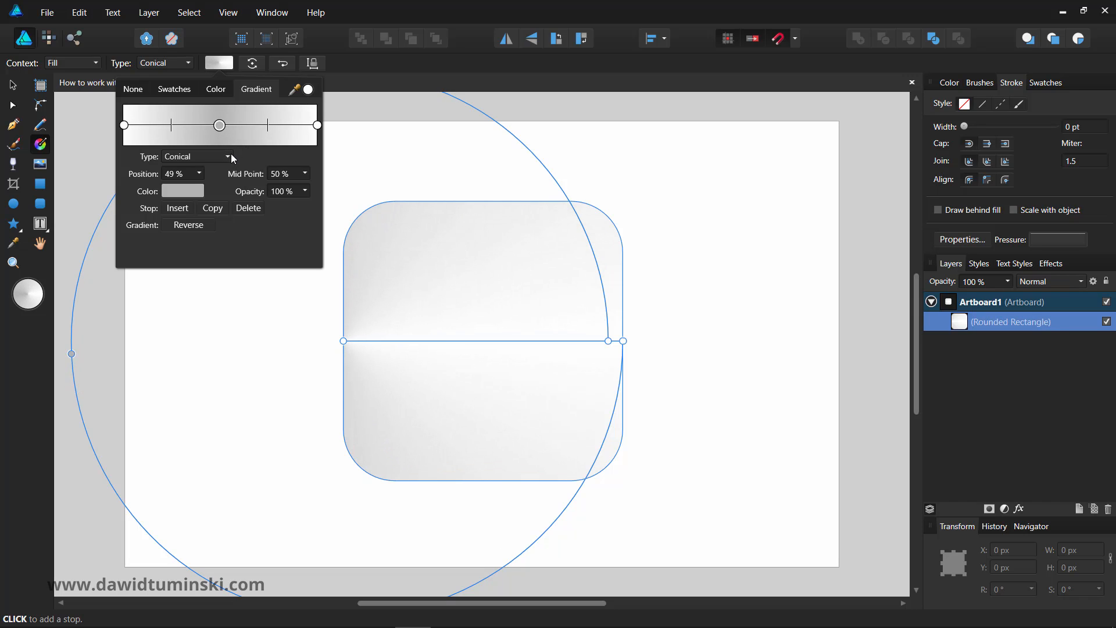
Change the gradient type to Linear and set the middle stop's position to 48 %.
click(231, 156)
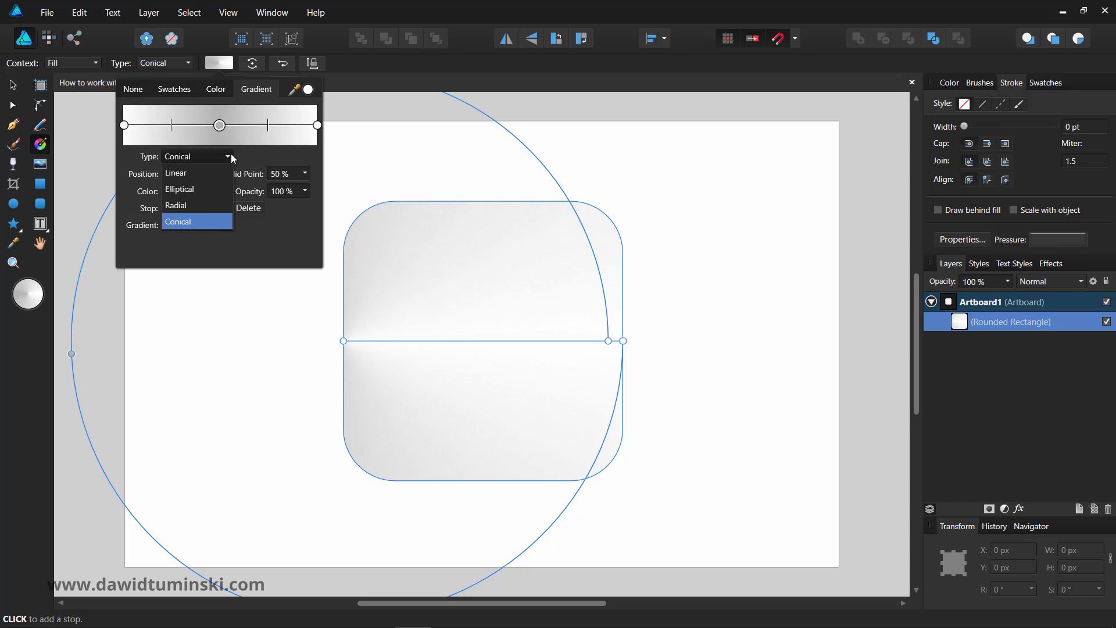
click(203, 174)
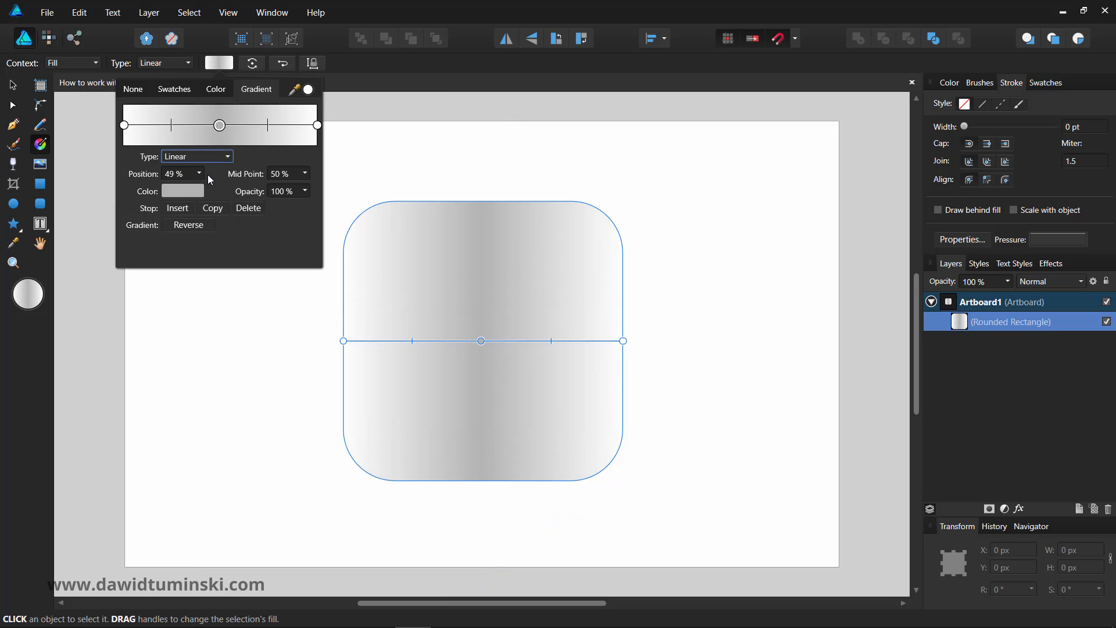
click(228, 158)
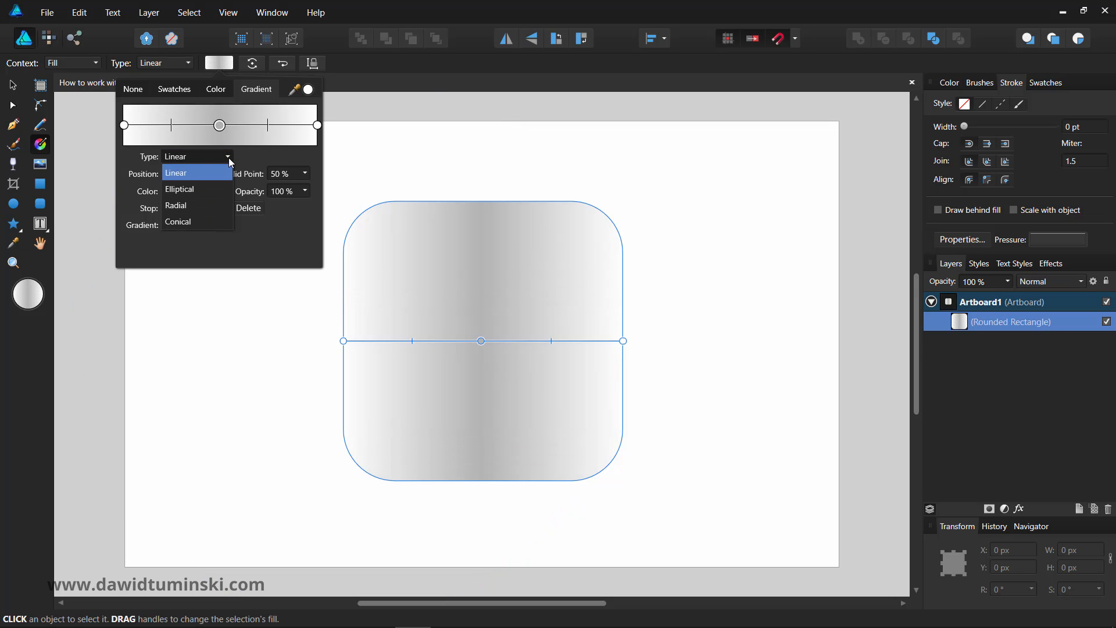
click(229, 158)
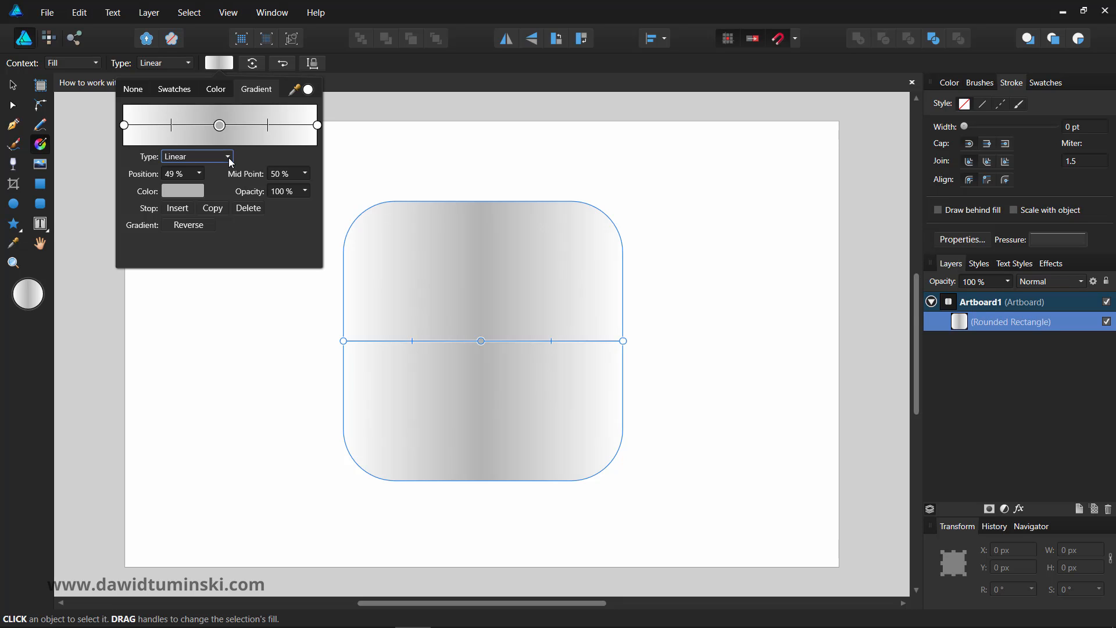
click(200, 173)
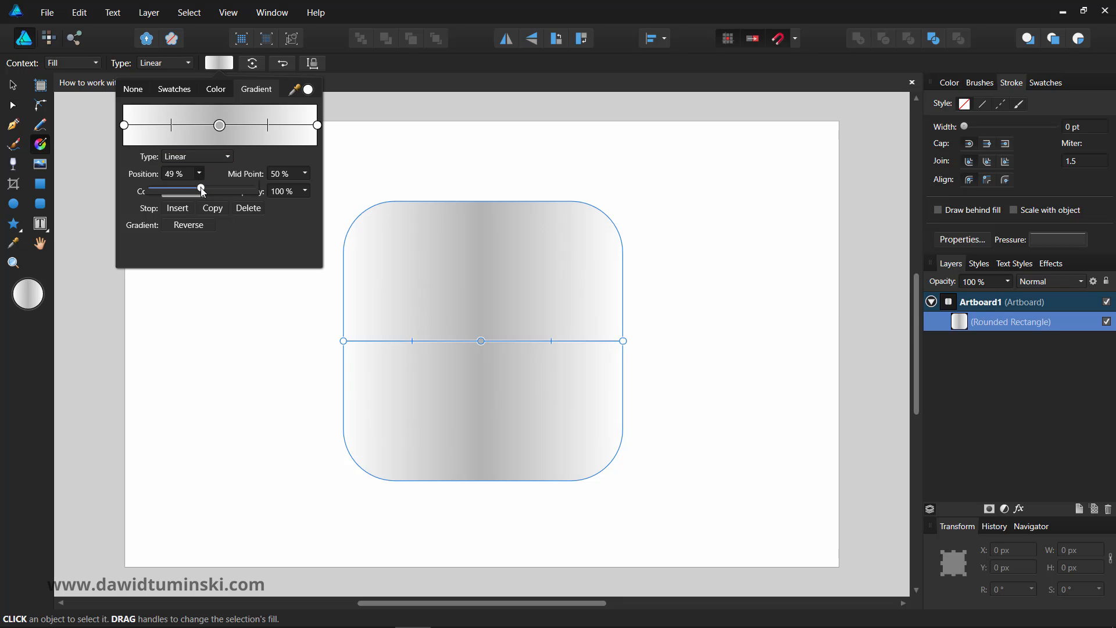
mouse_move(200, 187)
mouse_down()
mouse_move(224, 188)
mouse_move(166, 190)
mouse_move(221, 193)
mouse_move(183, 195)
mouse_move(200, 197)
mouse_up()
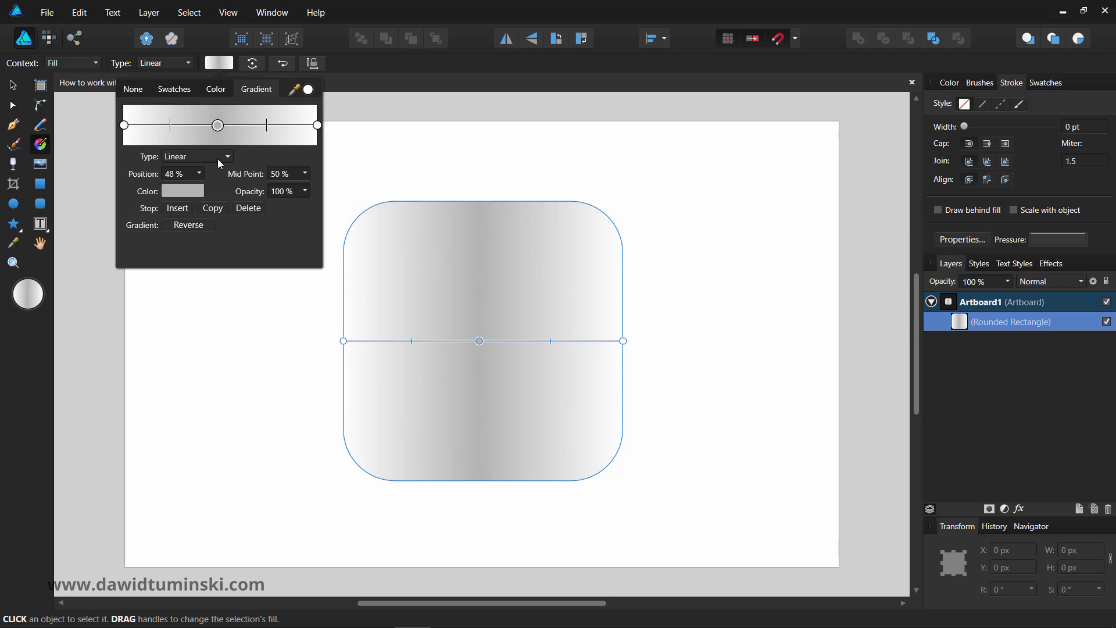
Replace the grey middle stop with a new stop at 50 % and colour it soft red.
key(Delete)
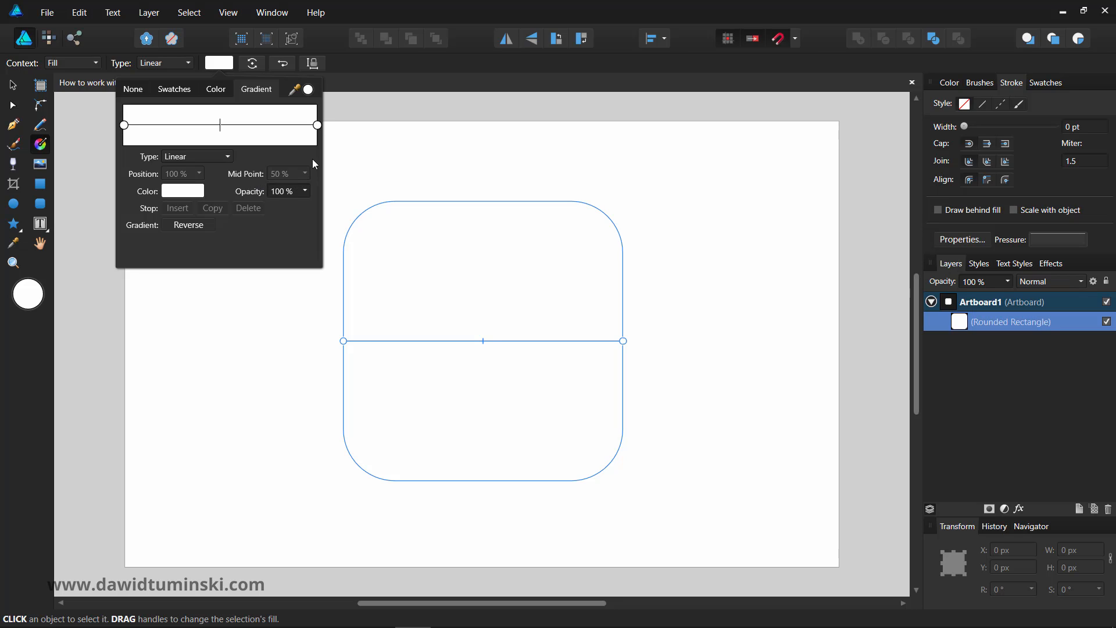
click(317, 126)
click(220, 126)
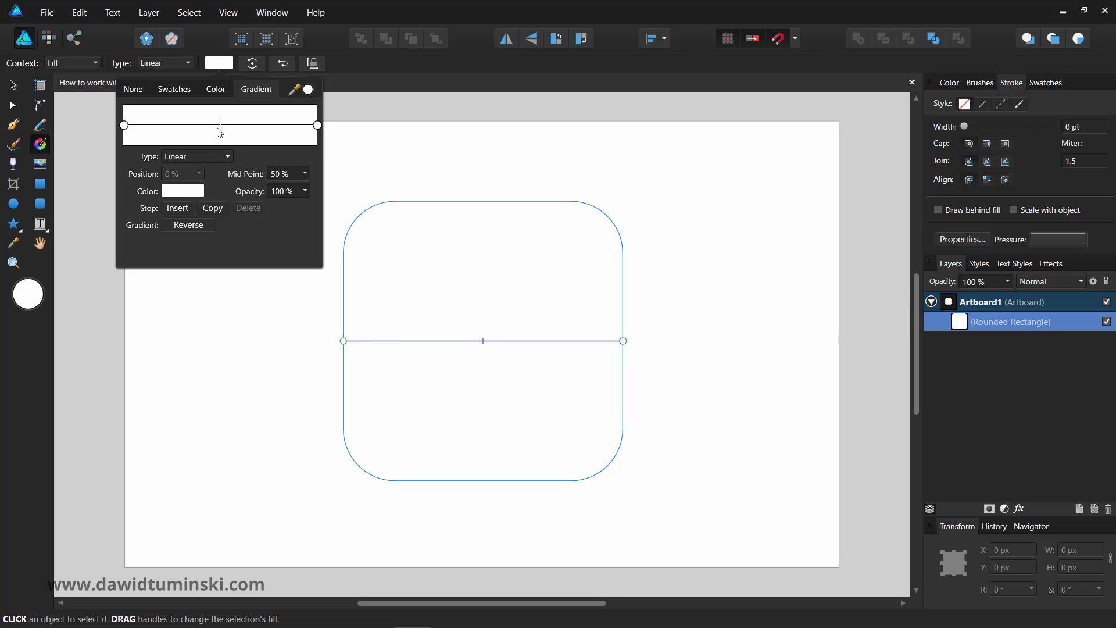
click(208, 125)
drag(208, 126, 223, 129)
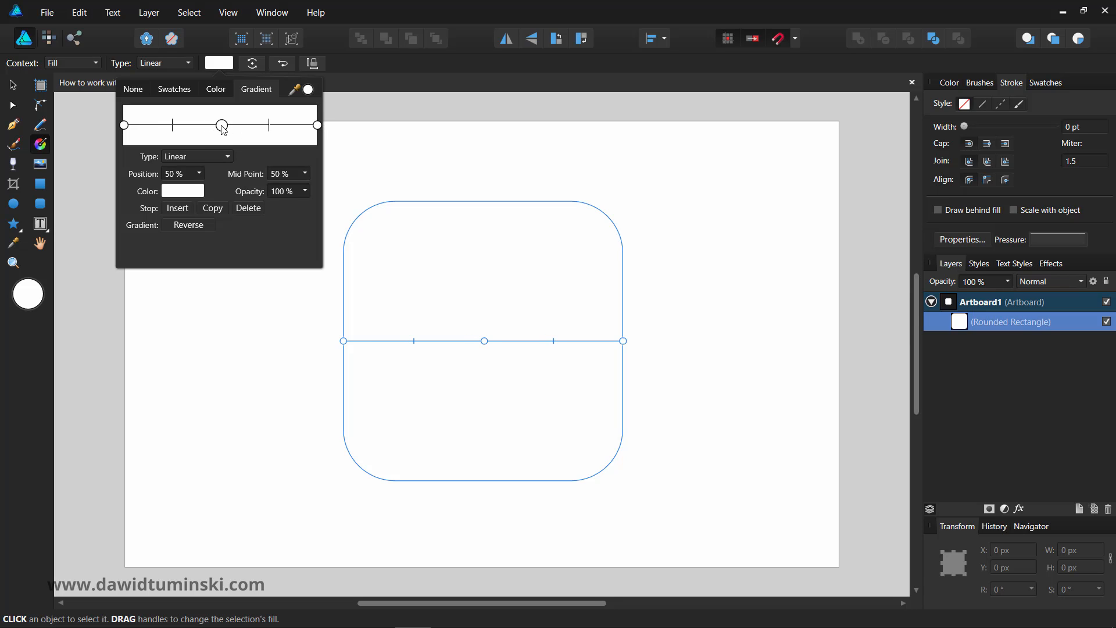
click(196, 192)
click(198, 277)
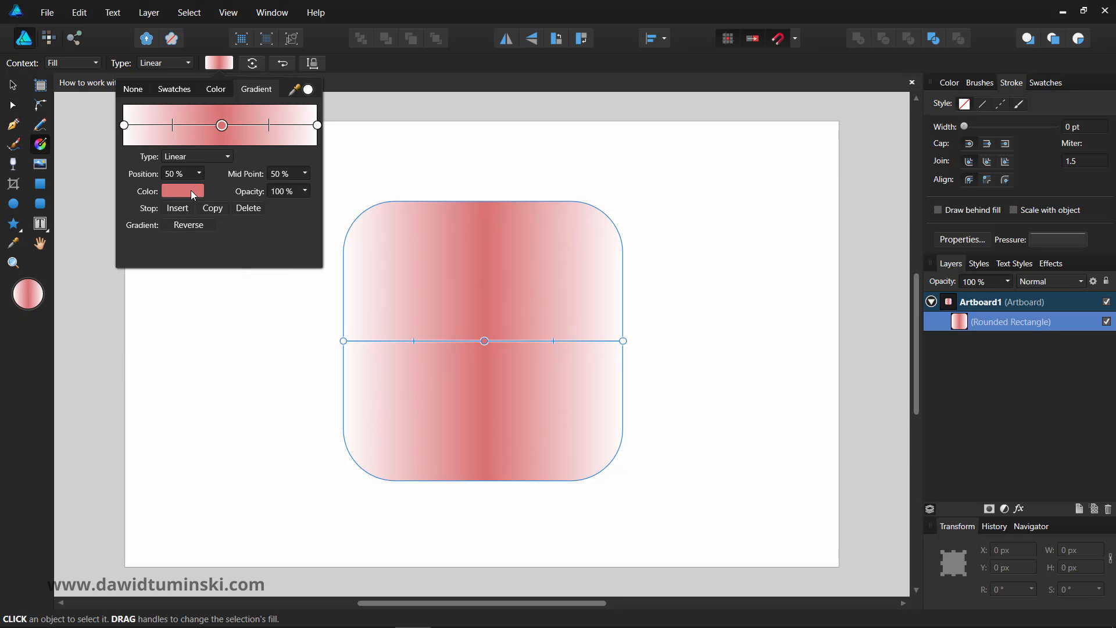
Insert two stops between the red stop and the gradient's end, and duplicate the last inserted one twice.
click(184, 211)
click(183, 211)
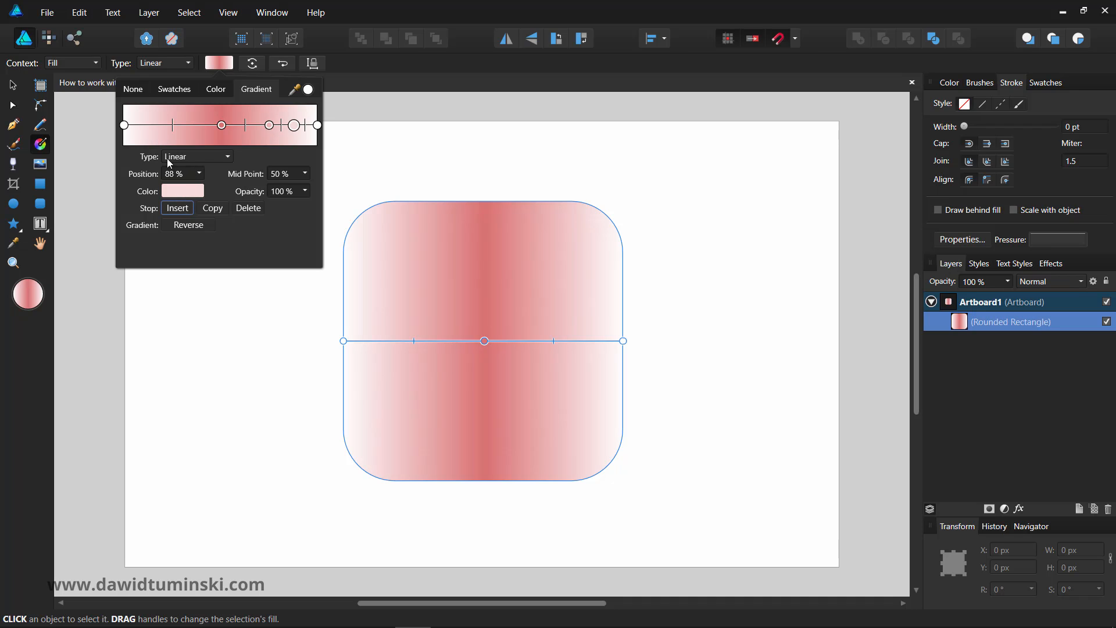
click(217, 210)
click(217, 209)
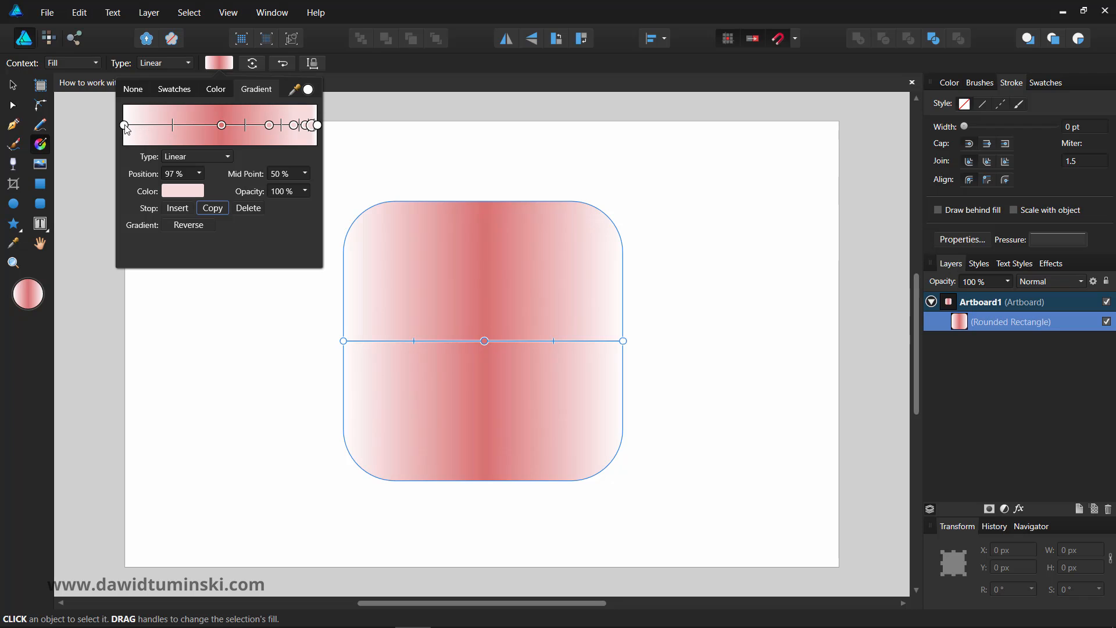
Duplicate the white start stop twice and delete both copies.
click(124, 125)
click(213, 209)
click(213, 208)
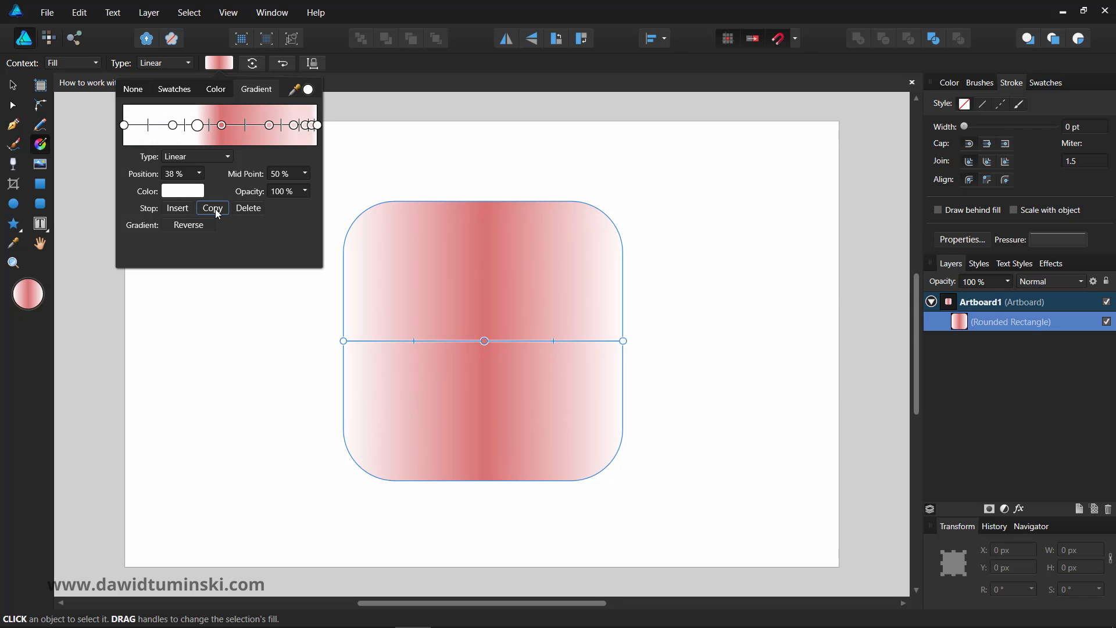
click(244, 205)
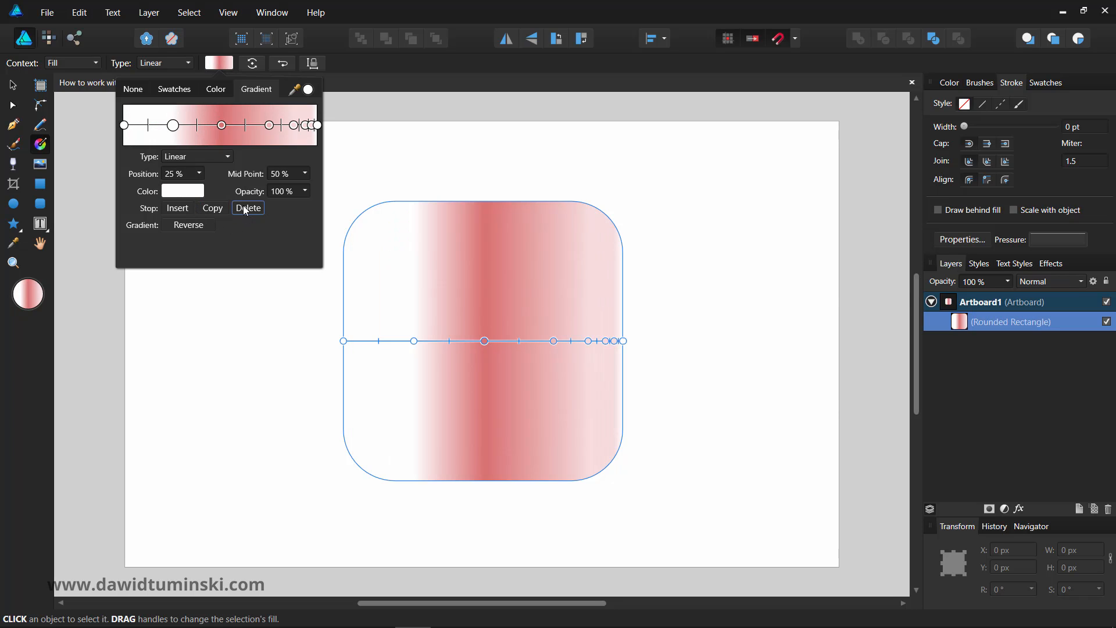
click(243, 205)
Move the stop after the red one to 70 % and add new stops between the white start and the red stop, including one at 17 %.
drag(272, 128, 263, 130)
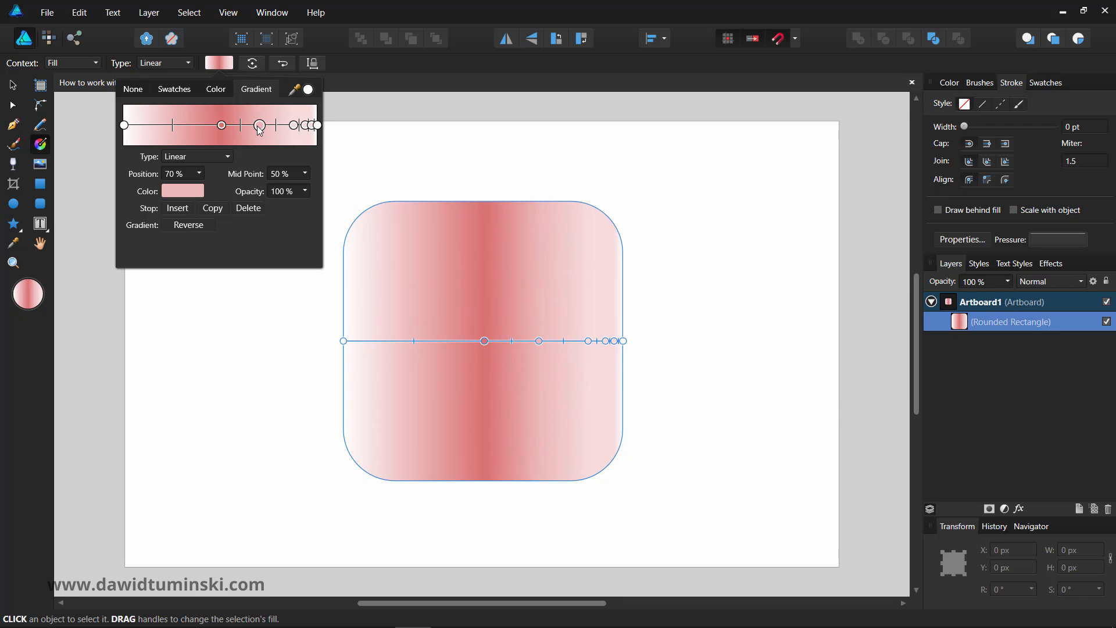
click(158, 126)
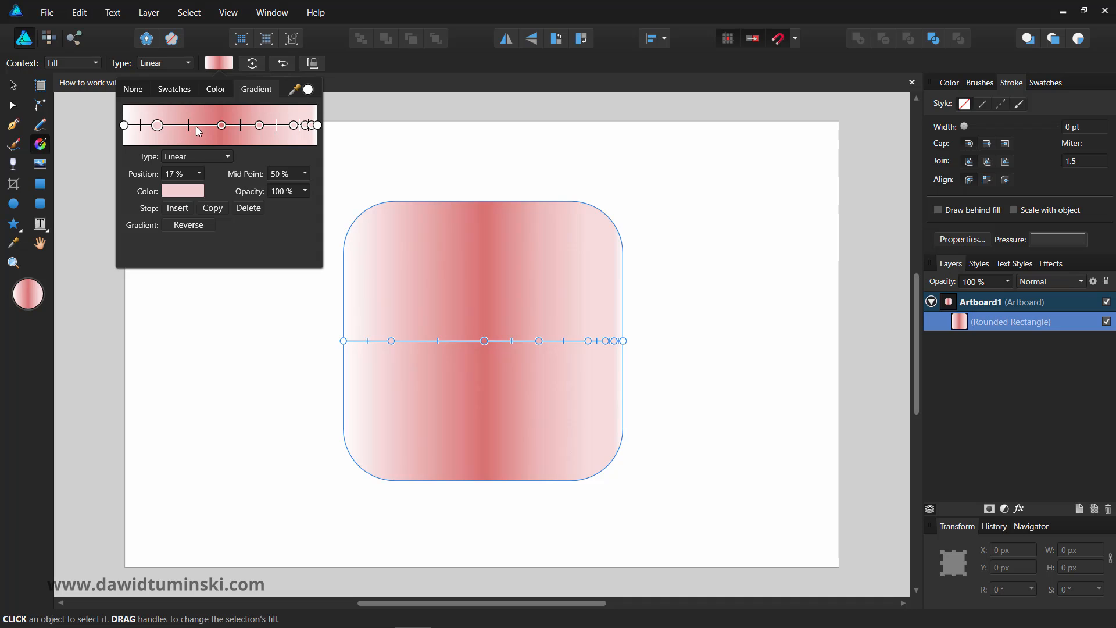
click(200, 126)
click(178, 125)
Delete the 17 % stop and the soft red 50 % stop from the gradient.
click(157, 126)
key(Delete)
click(222, 127)
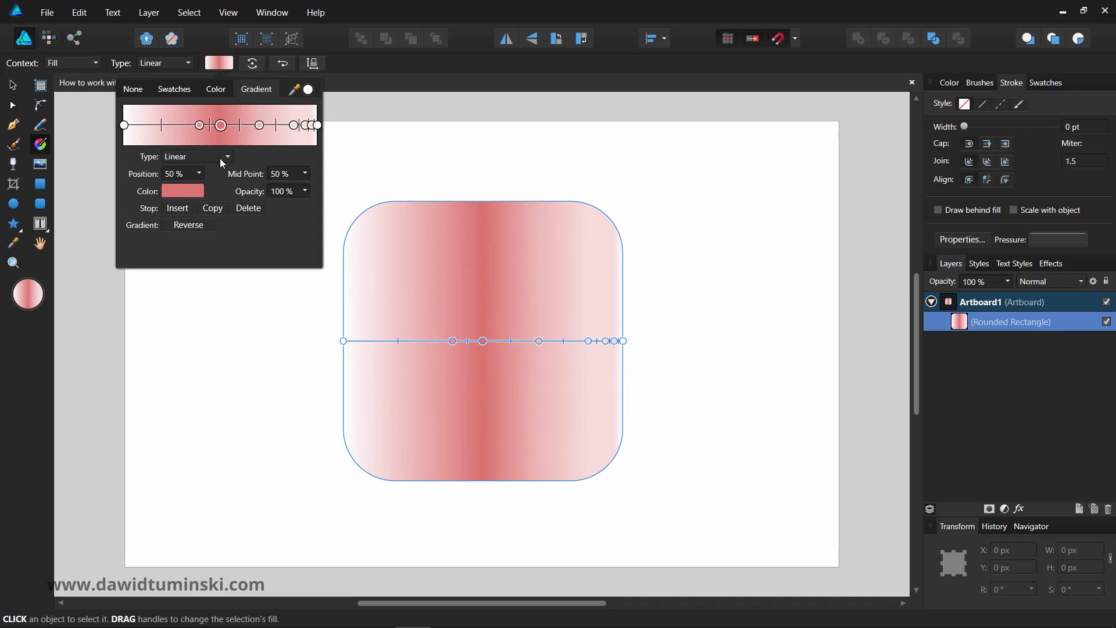
drag(222, 126, 231, 149)
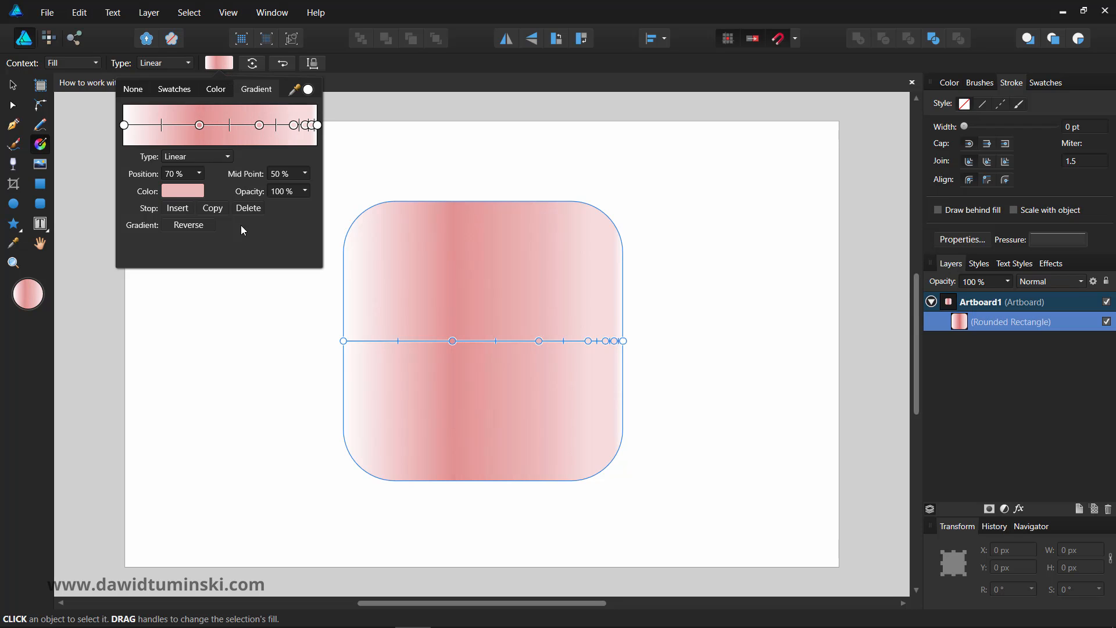
Set the opacity of the gradient stop at 88 % to 79 %.
click(293, 126)
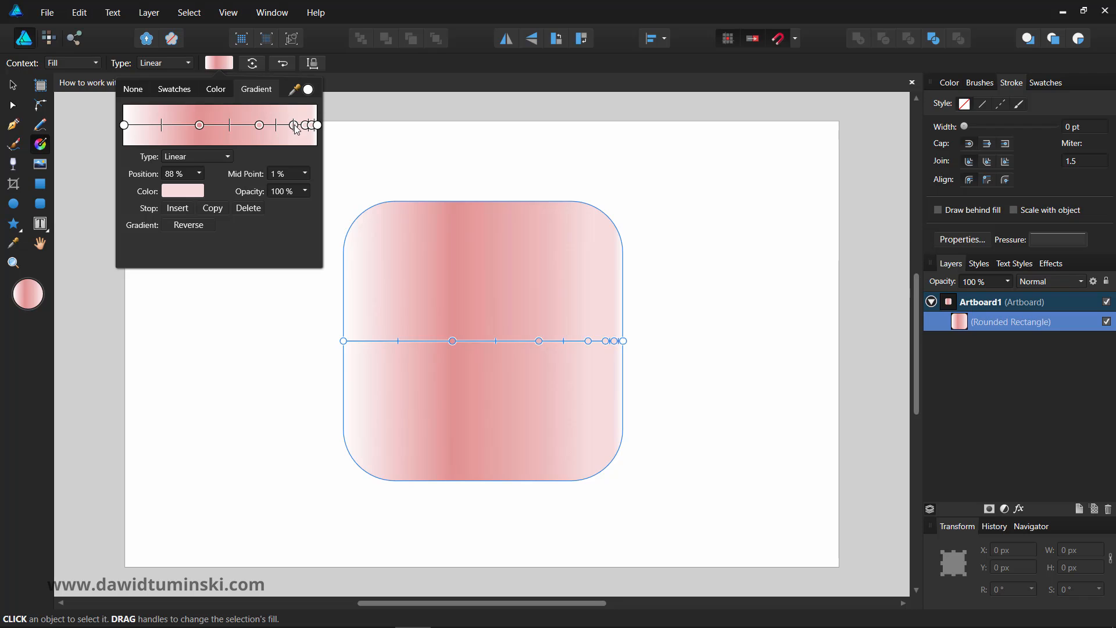
click(305, 190)
mouse_move(306, 205)
mouse_down()
mouse_move(225, 211)
mouse_move(294, 206)
mouse_up()
Reverse the gradient's direction repeatedly, ending with the white end on the shape's right side, and close the gradient settings.
click(200, 227)
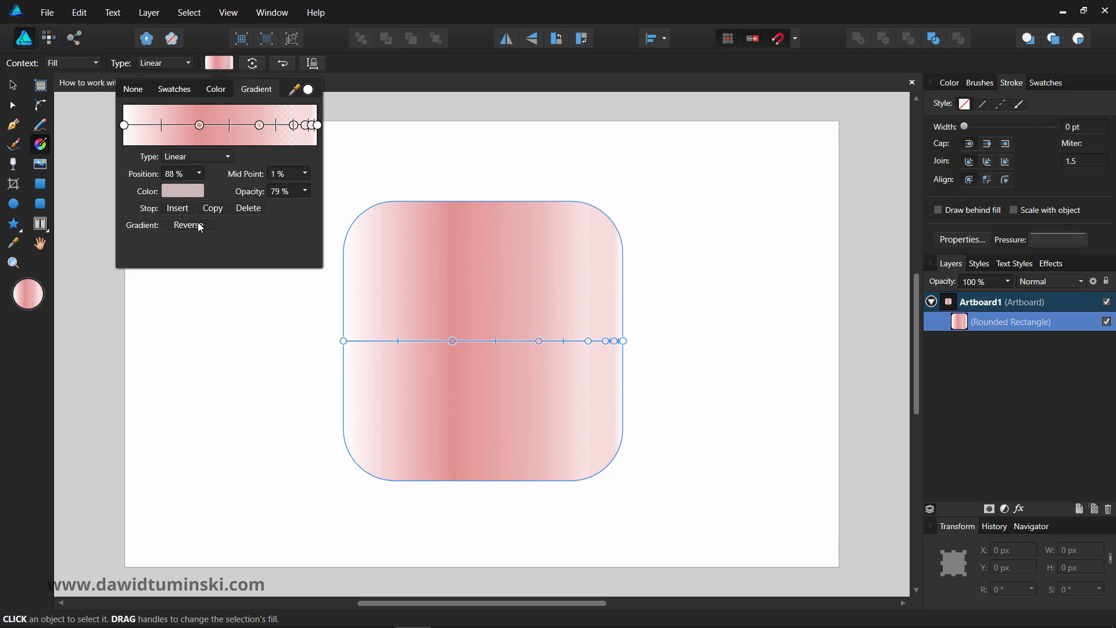
click(200, 226)
click(200, 226)
click(199, 227)
click(200, 227)
click(199, 227)
click(389, 147)
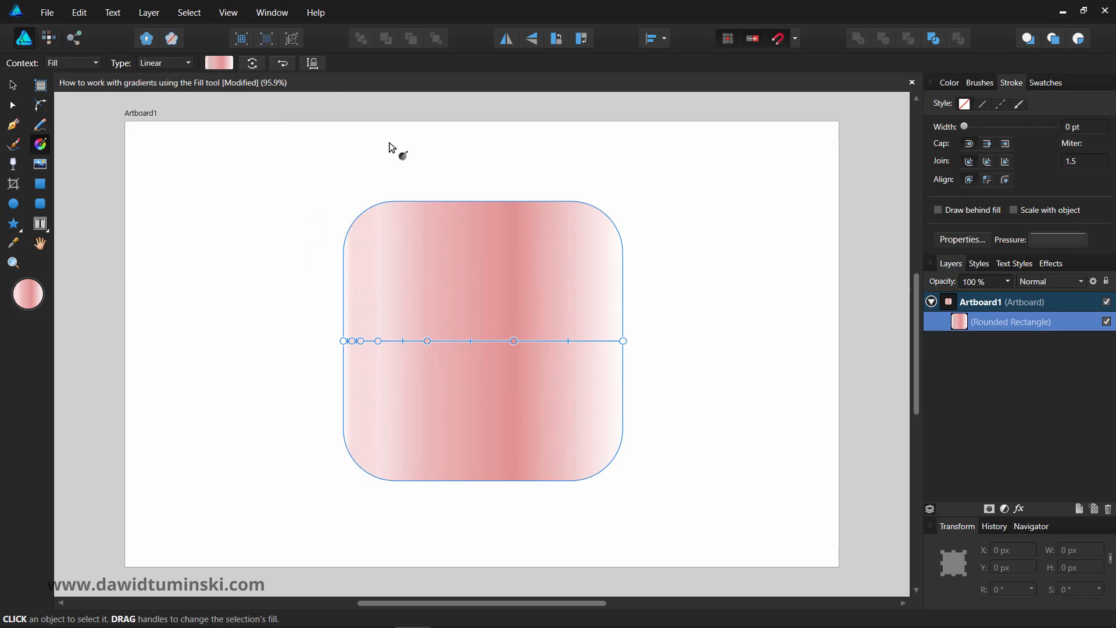
Remove the rounded rectangle's gradient fill and swap its fill and stroke to make the fill solid black.
click(390, 146)
click(13, 86)
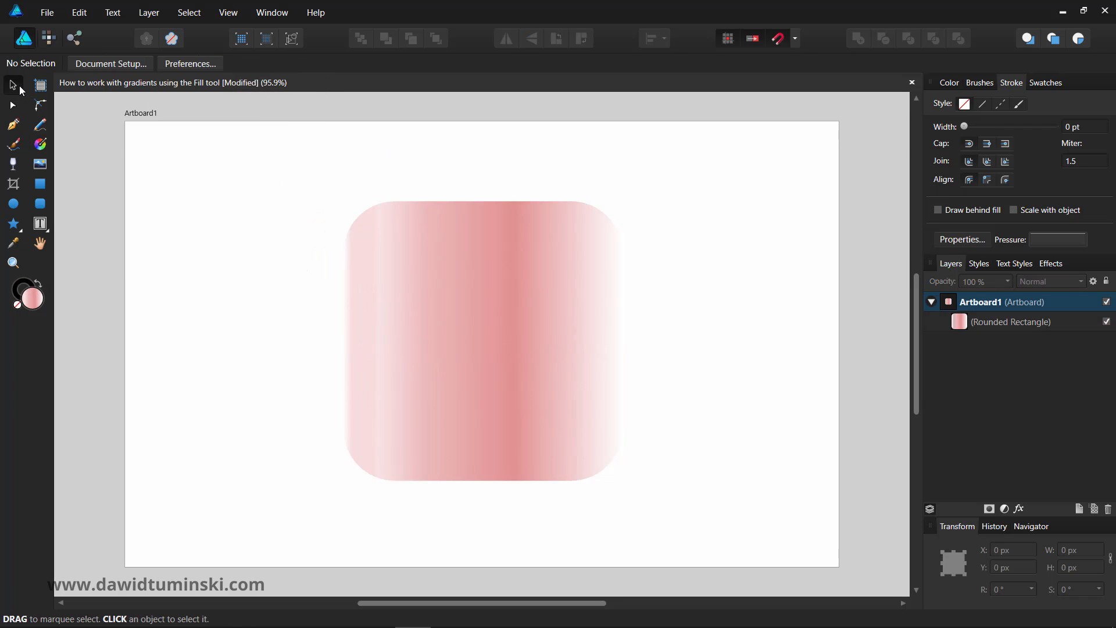
click(430, 237)
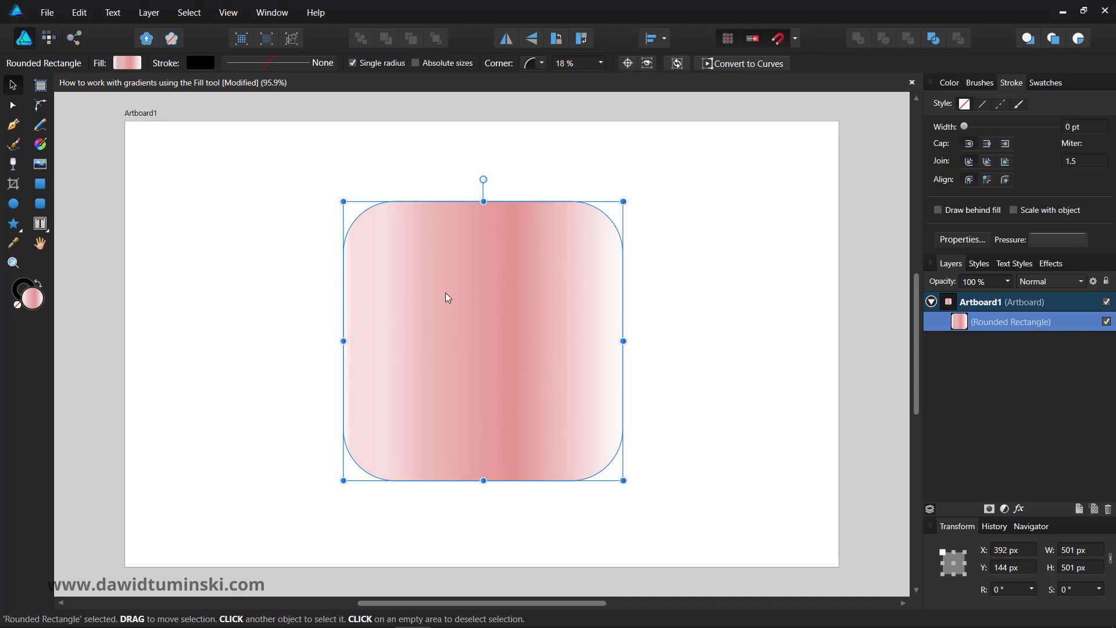
click(18, 304)
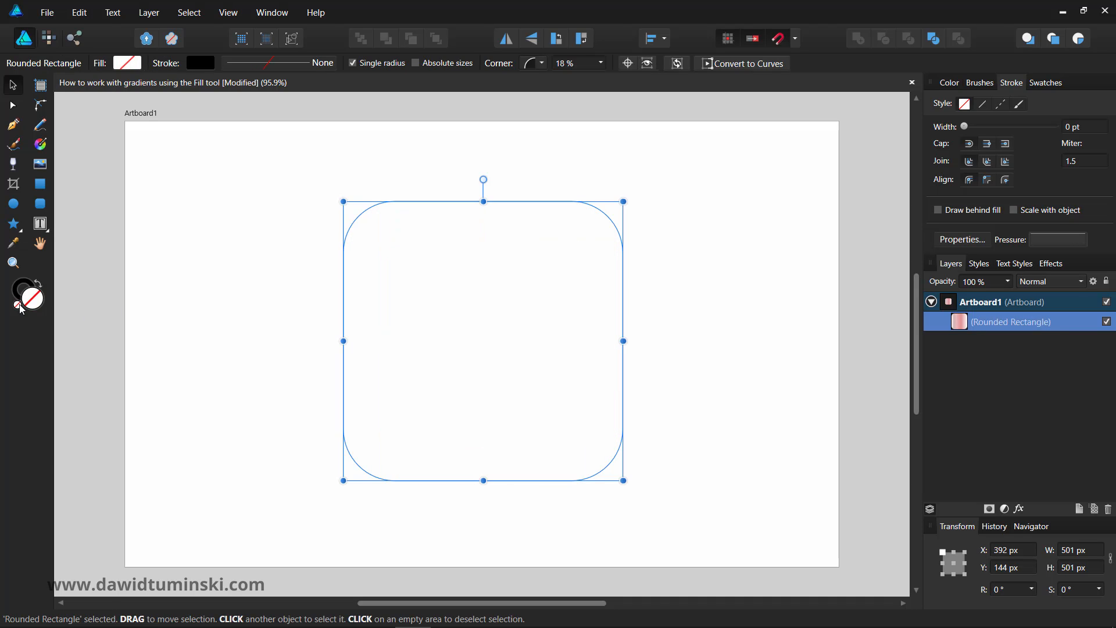
click(38, 286)
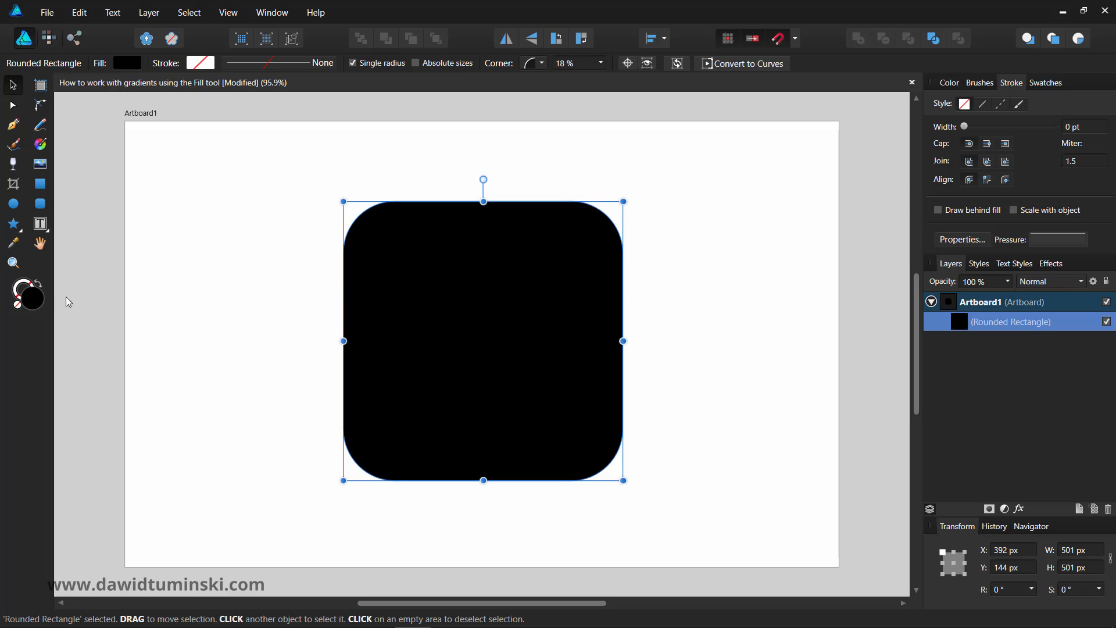
Apply a linear gradient with the Fill tool across the black rounded rectangle, from its left edge to its right edge.
click(430, 167)
click(492, 291)
click(44, 148)
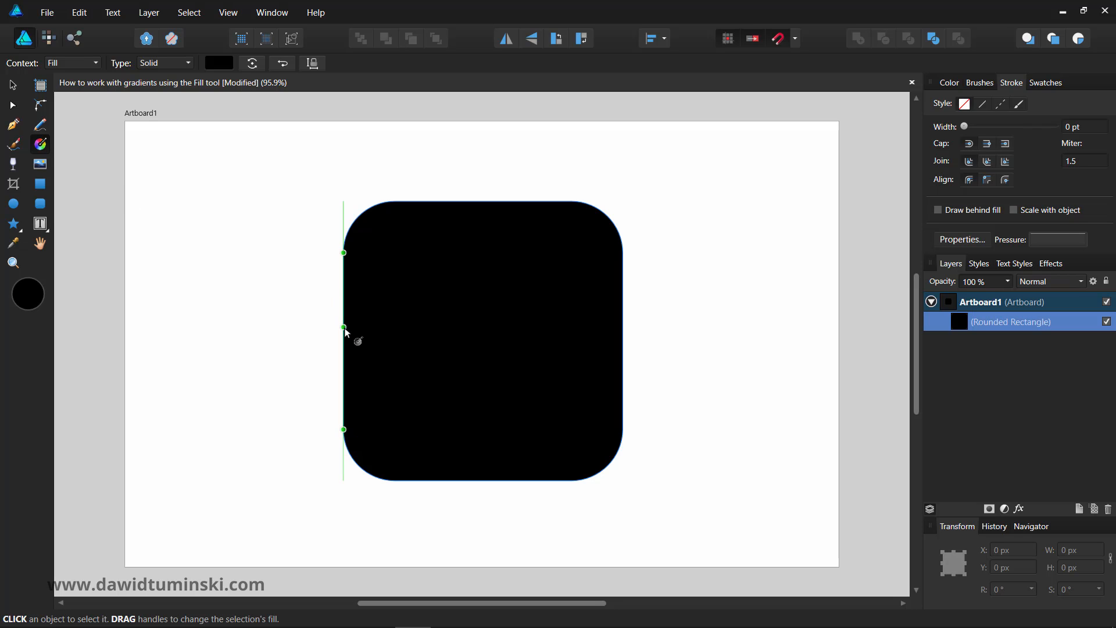
drag(344, 328, 623, 332)
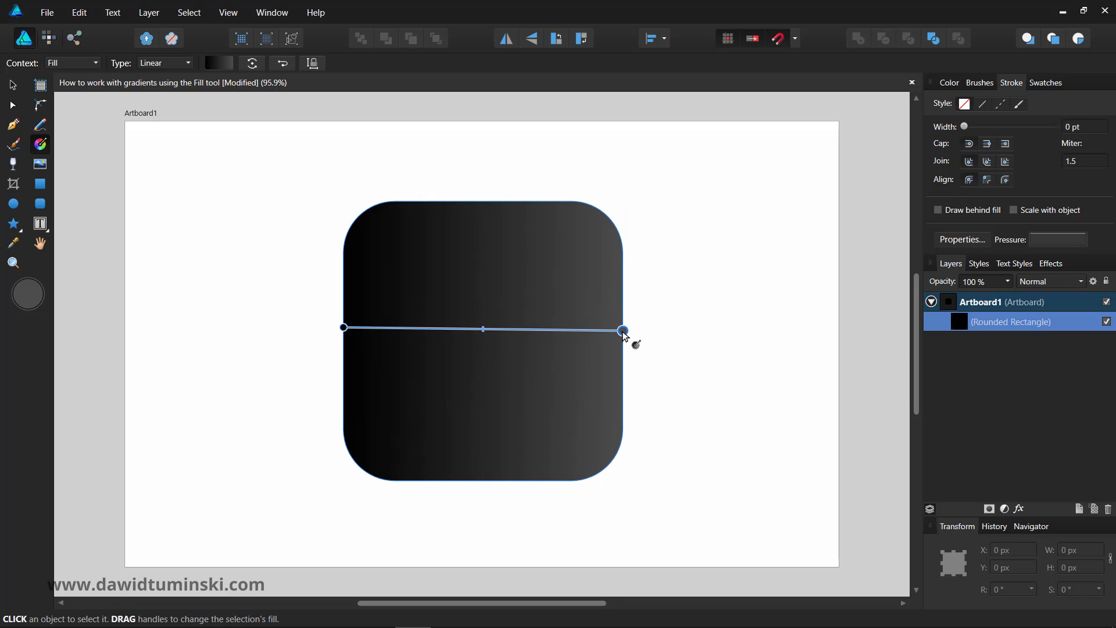
Add two stops along the gradient line on the shape and colour the one nearer the right end turquoise (7AEDE7).
click(425, 329)
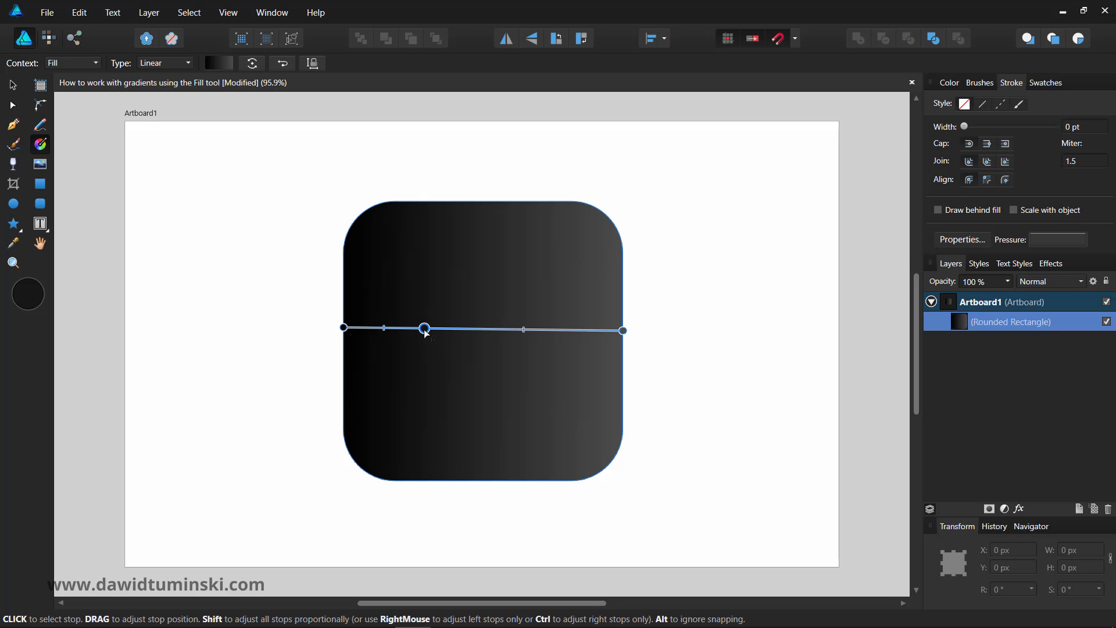
click(577, 330)
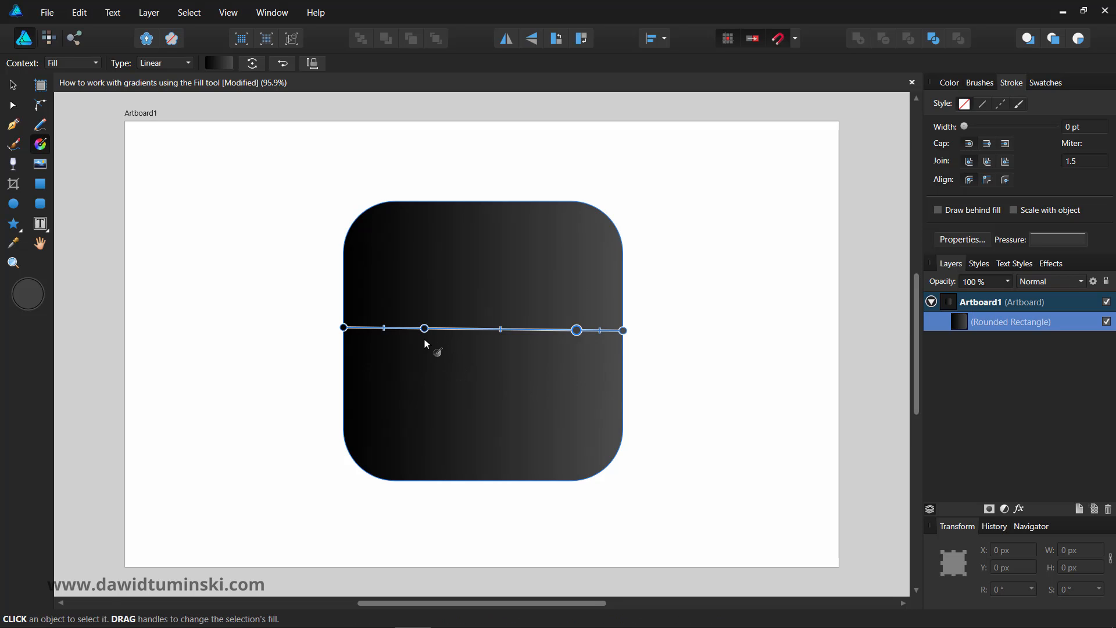
click(29, 288)
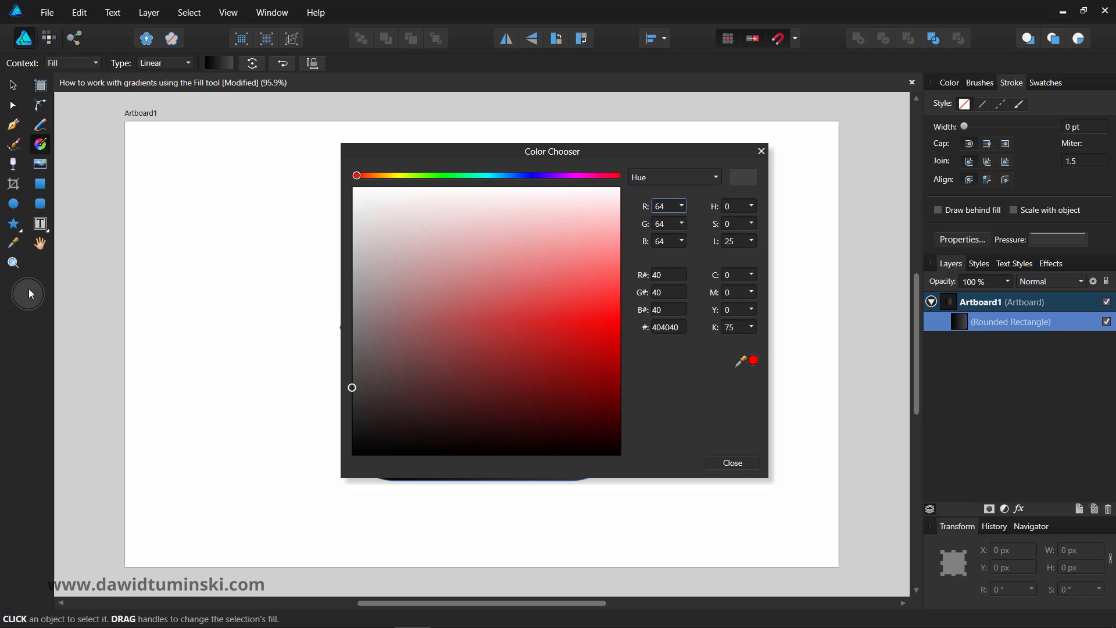
click(485, 176)
click(557, 266)
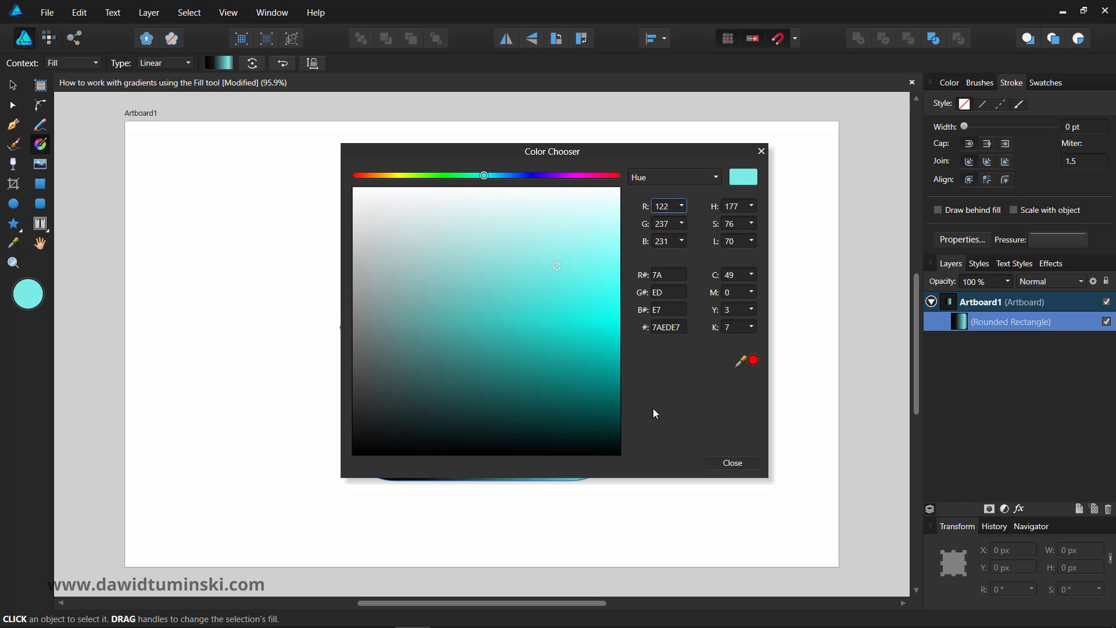
click(733, 463)
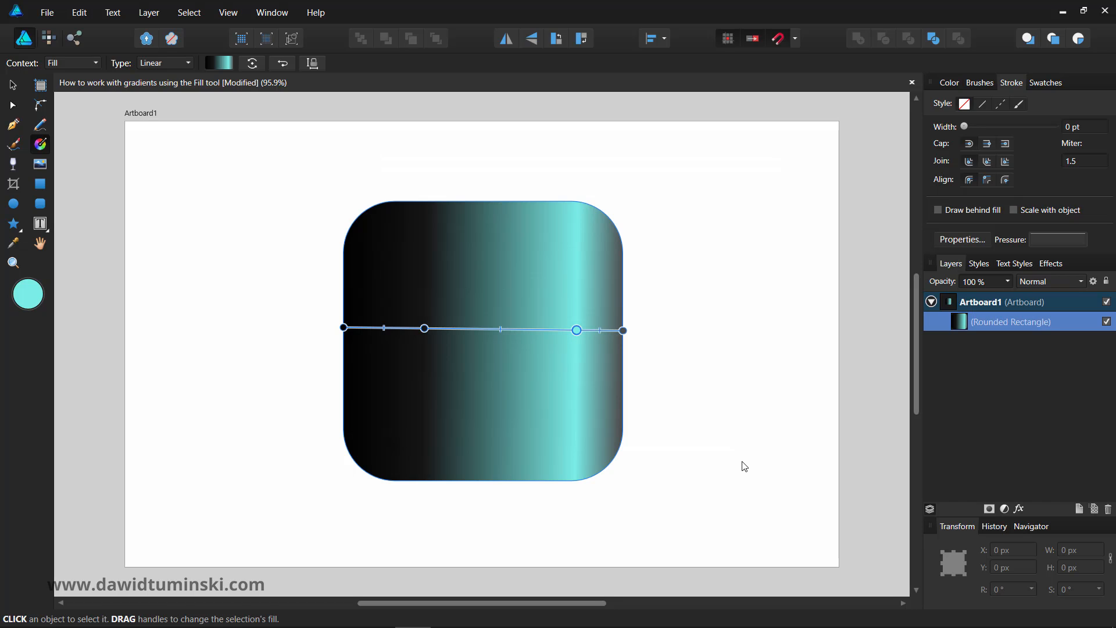
Delete the dark inner stop and reposition the turquoise stop at the gradient's middle and the end stop level with the start.
click(425, 327)
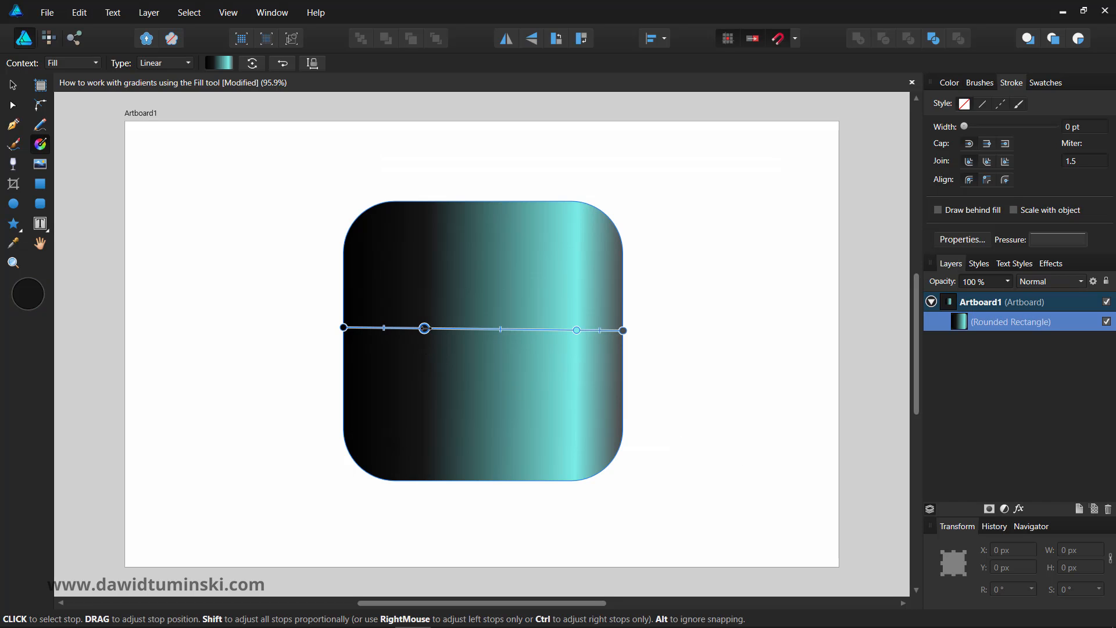
key(Delete)
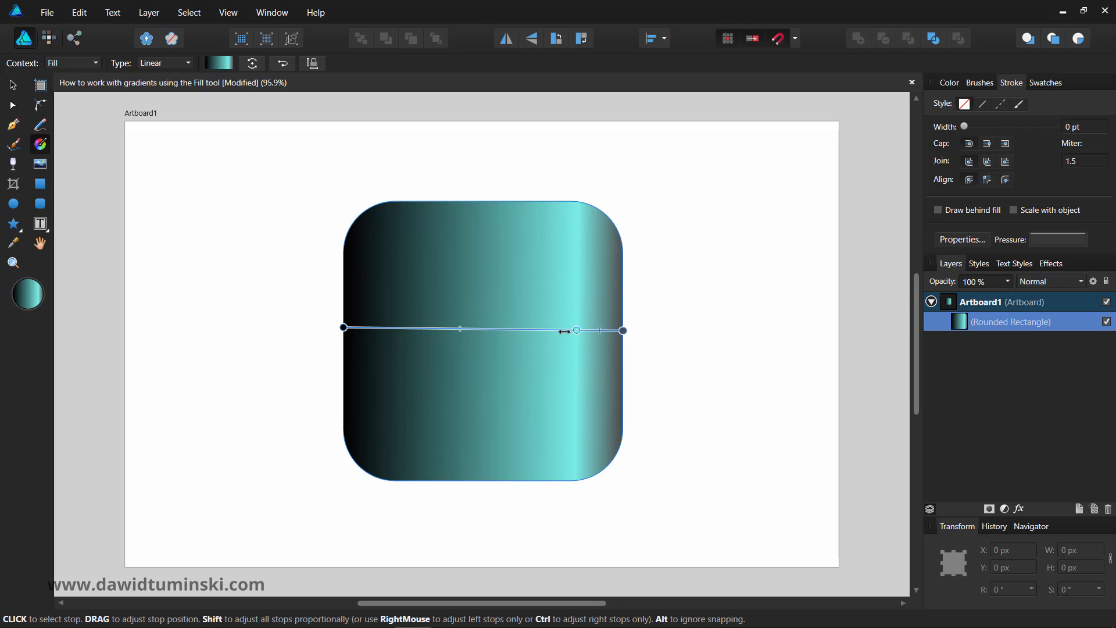
drag(565, 330, 485, 330)
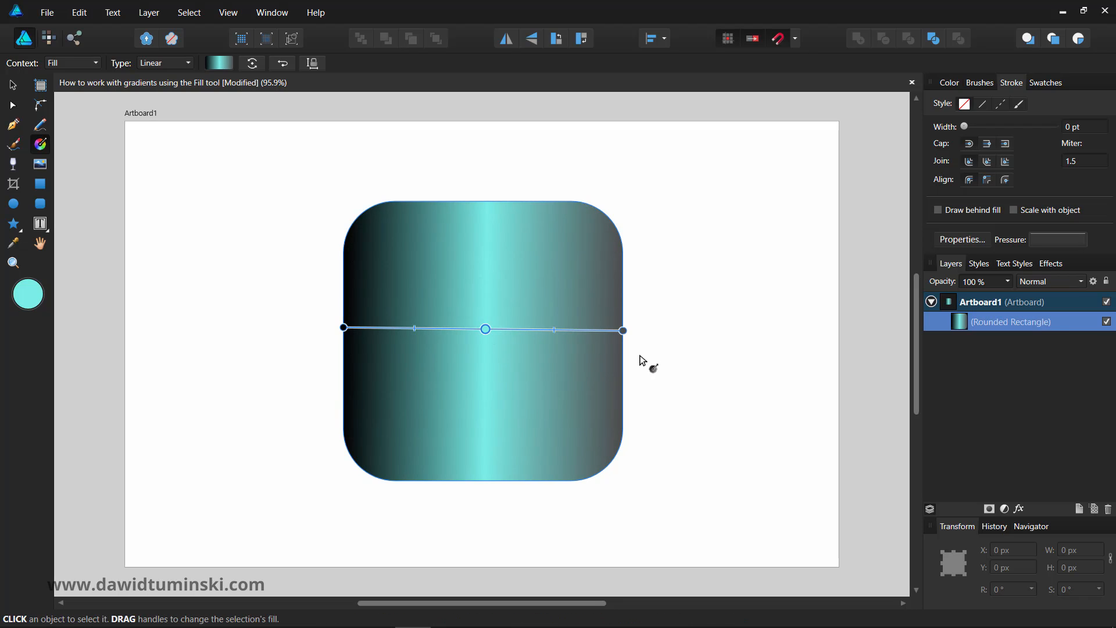
drag(620, 327, 623, 368)
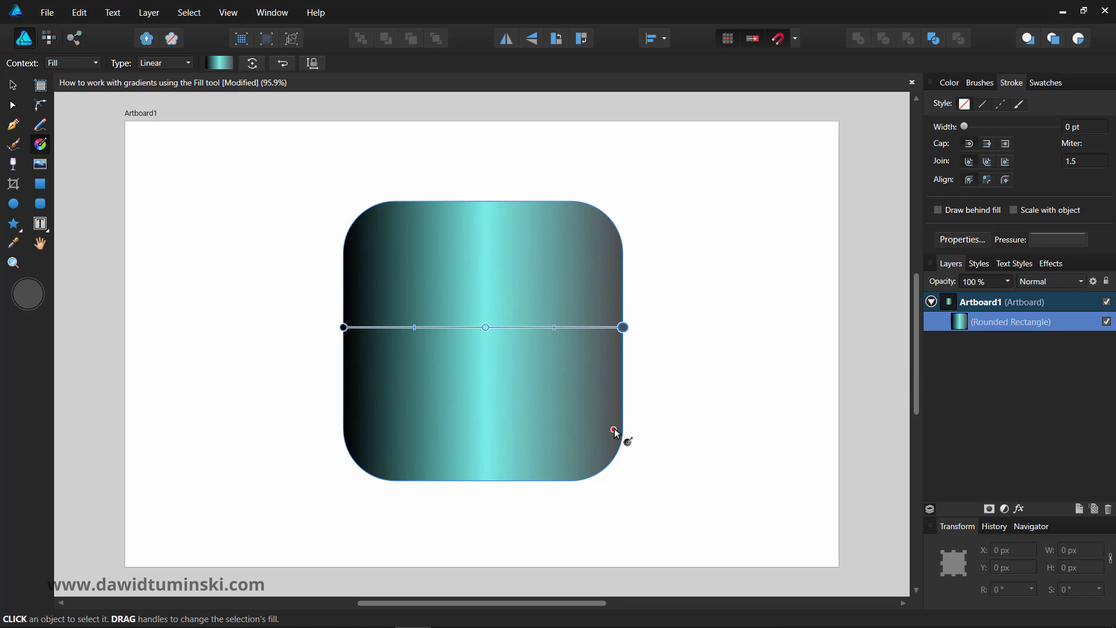